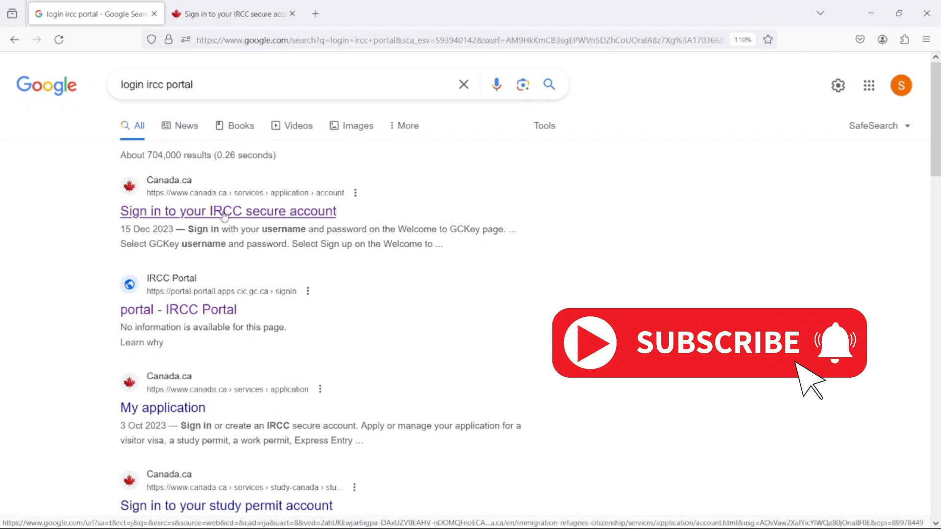
Switch to the already-open 'Sign in to your IRCC secure account' tab.
key(ctrl+Tab)
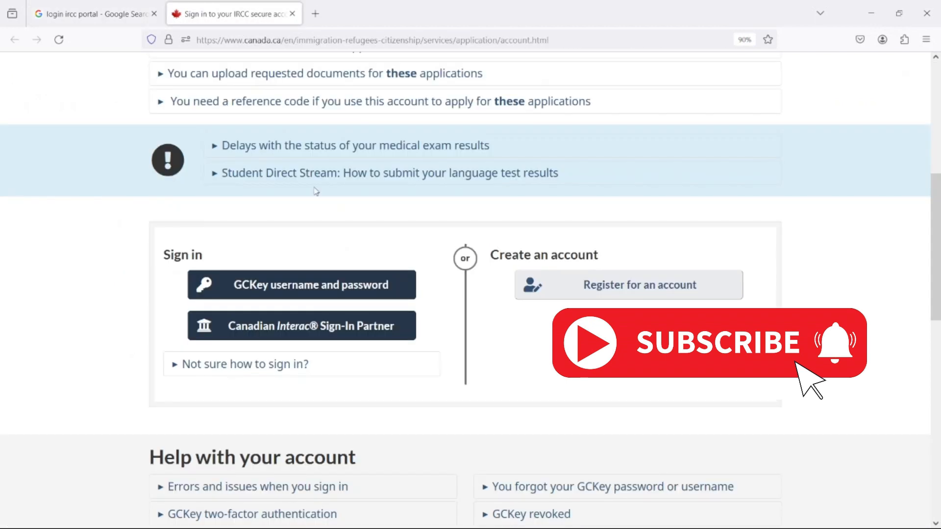
Choose GCKey username and password sign-in and start signing up for a new GCKey.
click(306, 294)
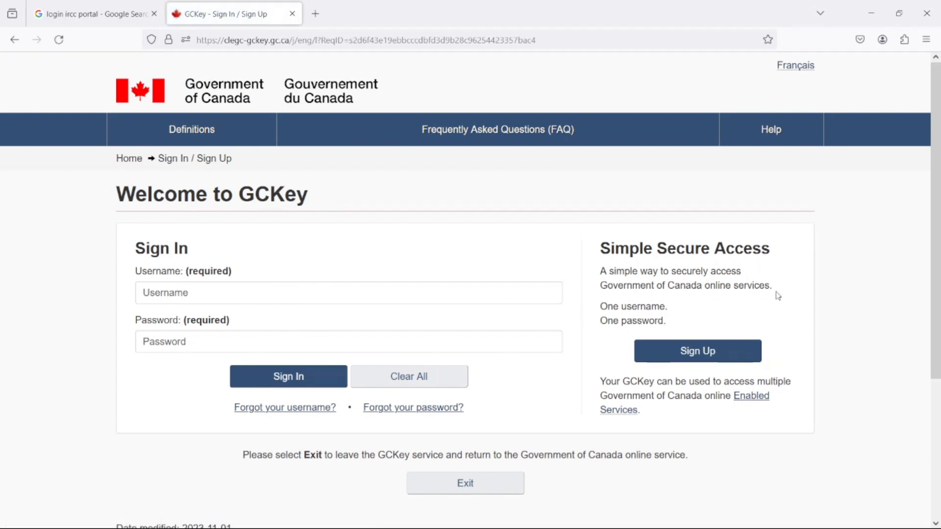
click(694, 353)
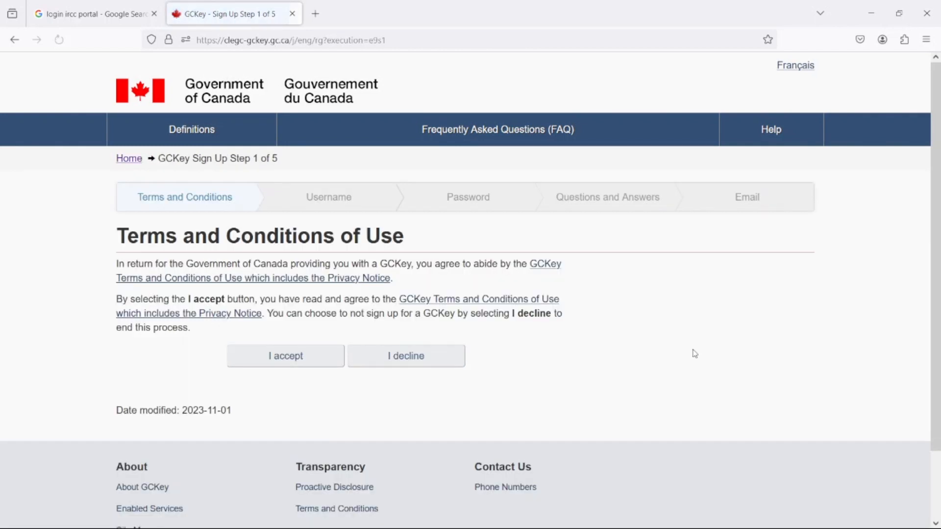
Accept the GCKey terms and submit a new eight-character username meeting the checklist.
click(278, 357)
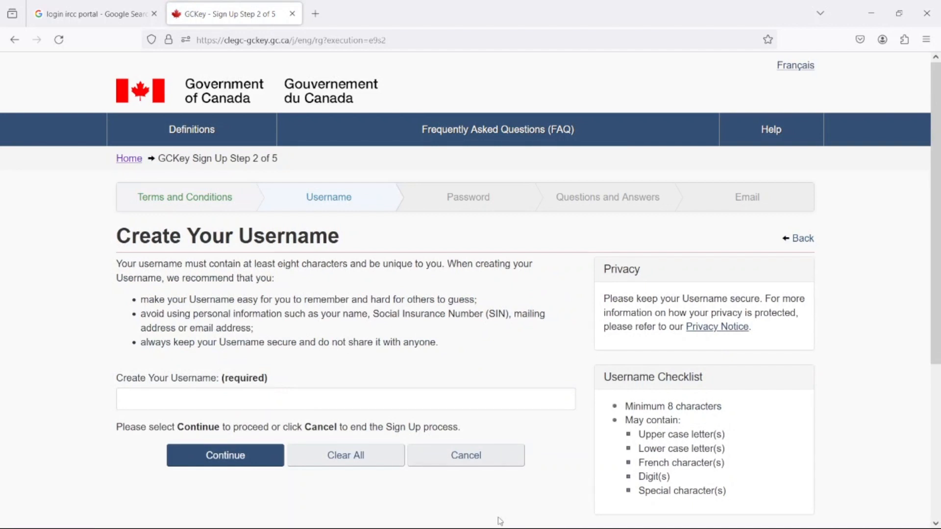
click(467, 522)
click(236, 402)
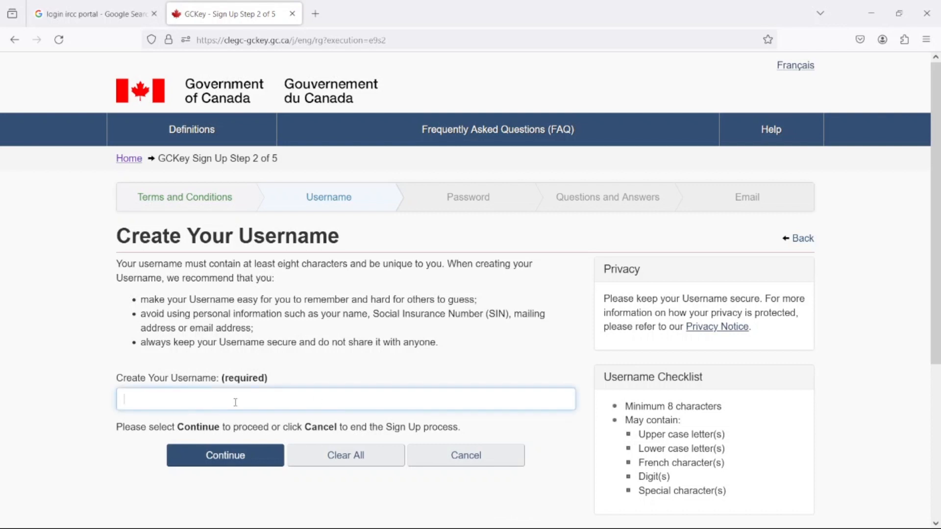
click(227, 457)
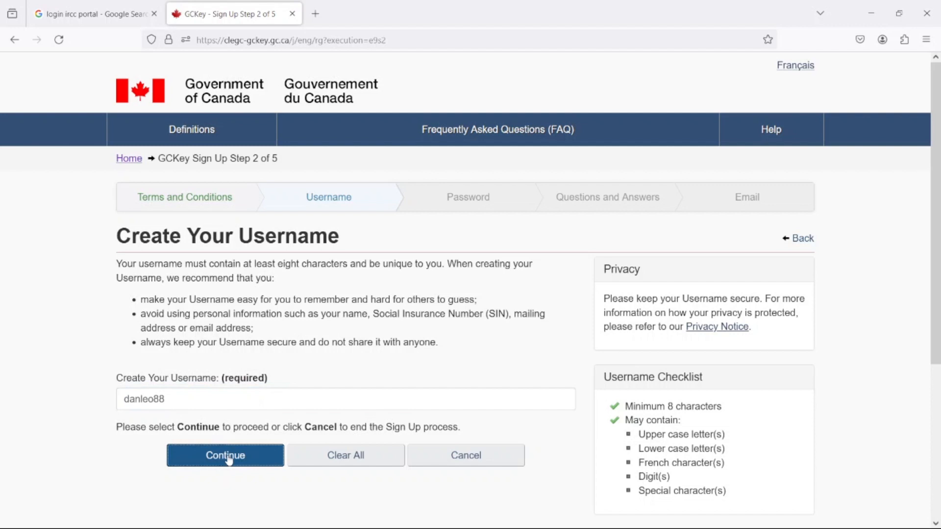
click(228, 458)
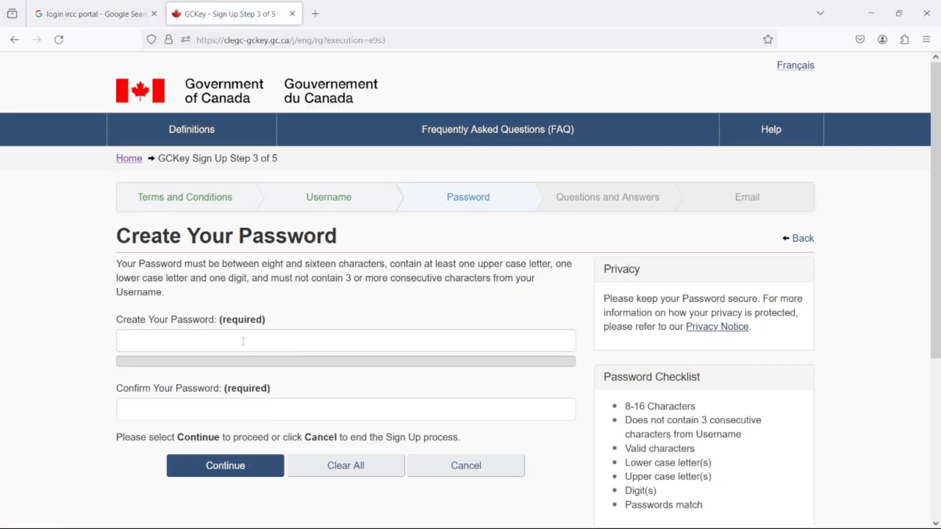
Set the GCKey password and paste the recovery email into Email Address.
click(243, 341)
text(•••)
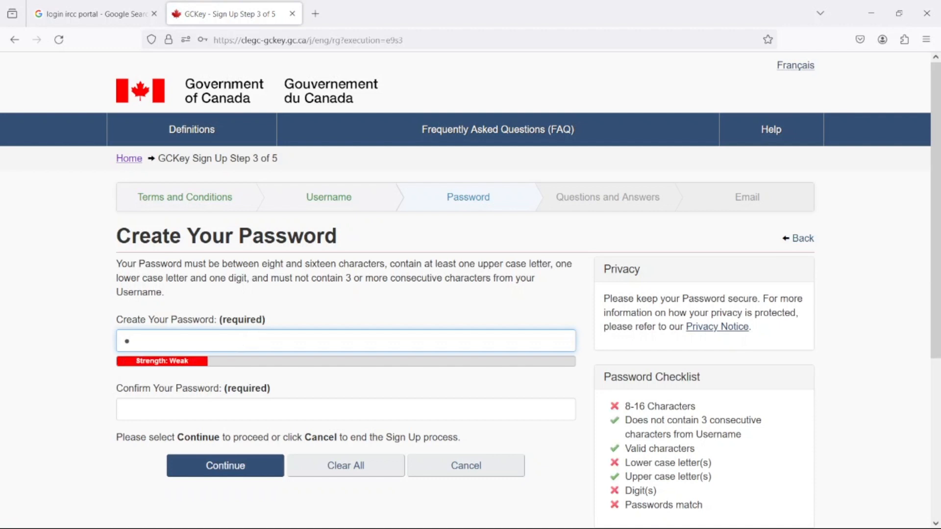
text(••••••)
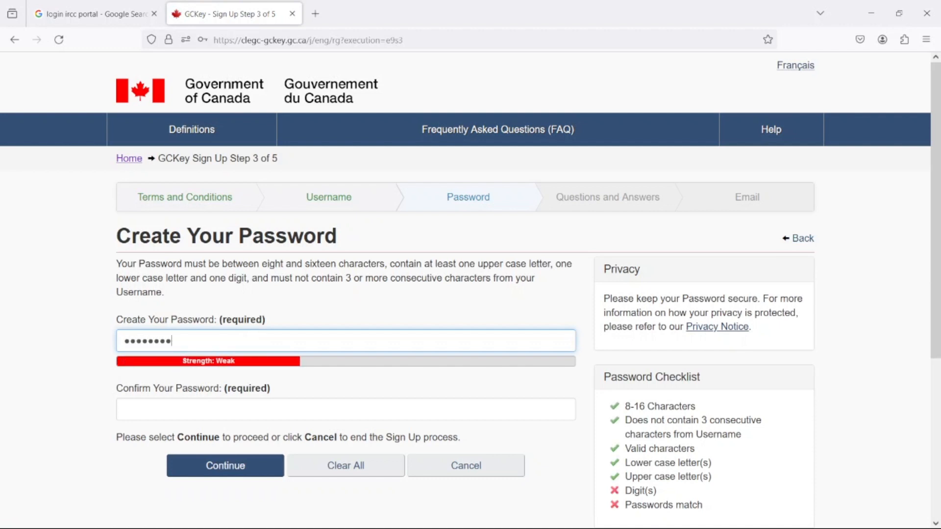
text(•••••)
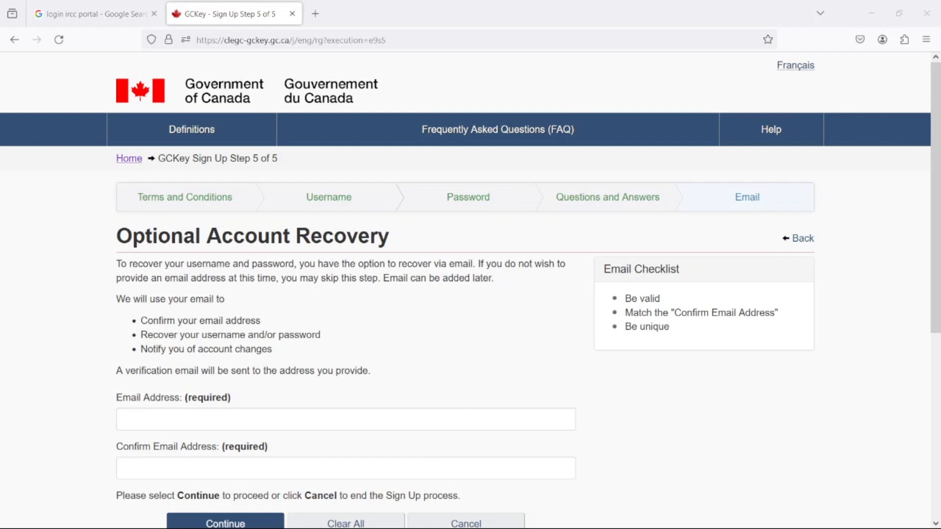
click(223, 426)
key(ctrl+v)
Confirm the recovery email, submit it, and continue past Sign Up Complete.
click(215, 466)
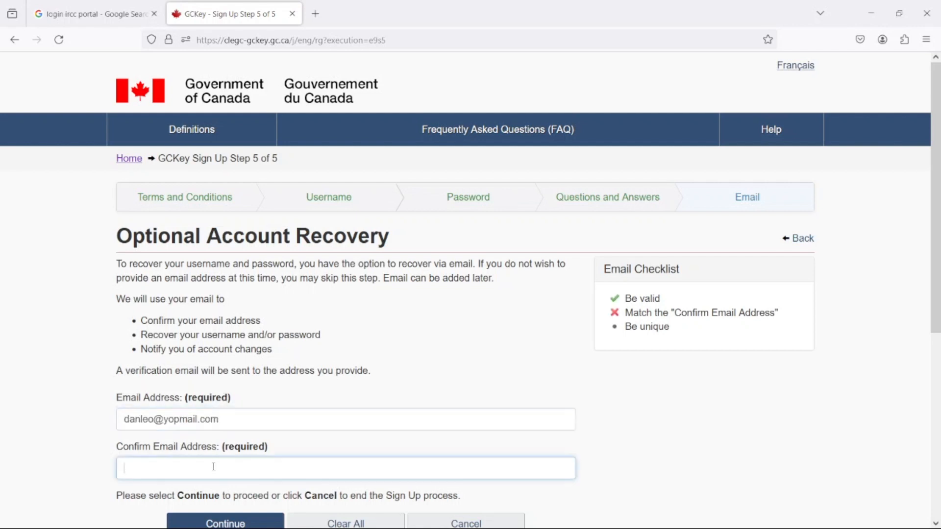
key(ctrl+v)
scroll(213, 467, down, 4)
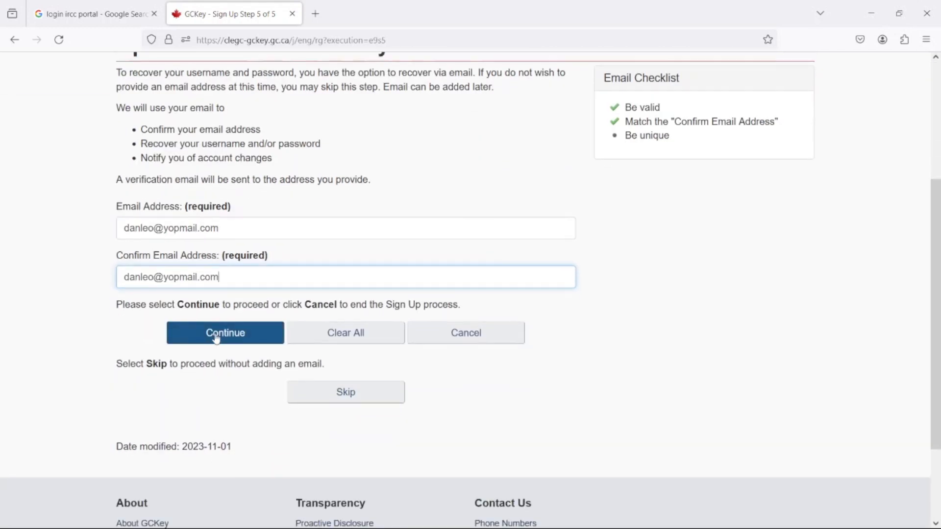
click(214, 335)
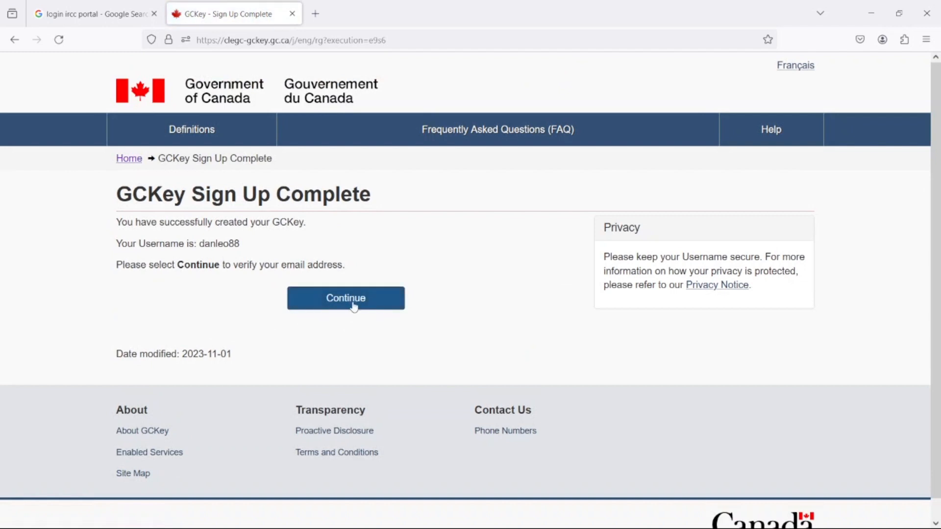
click(354, 302)
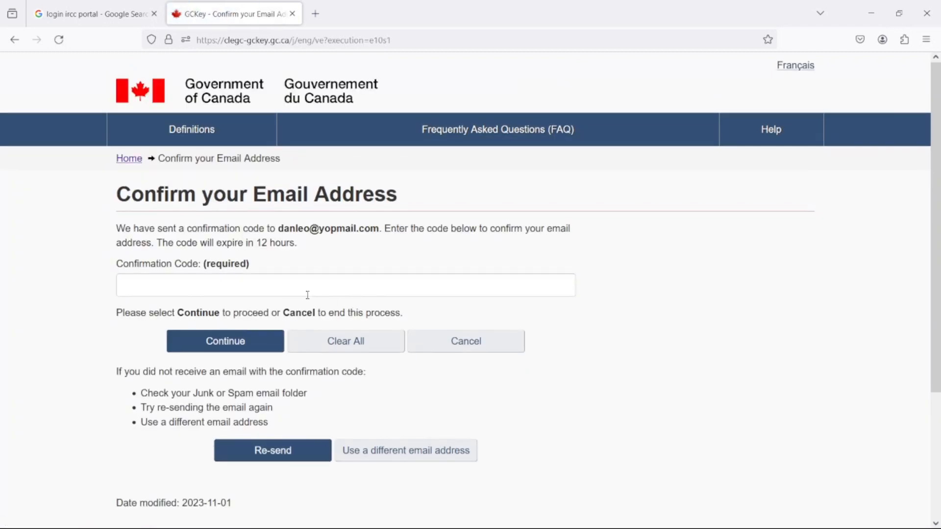
Paste the emailed confirmation code and continue through Email Recovery Complete and Welcome pages.
click(307, 287)
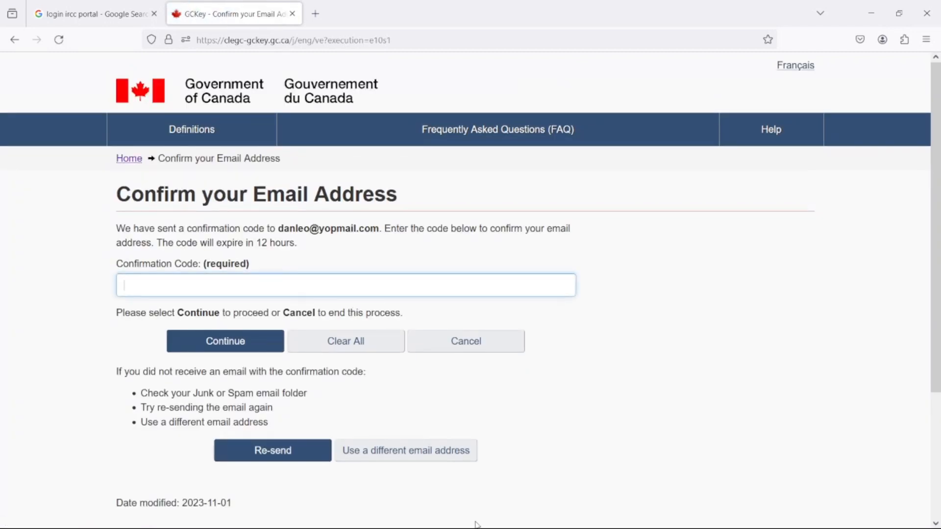
click(464, 473)
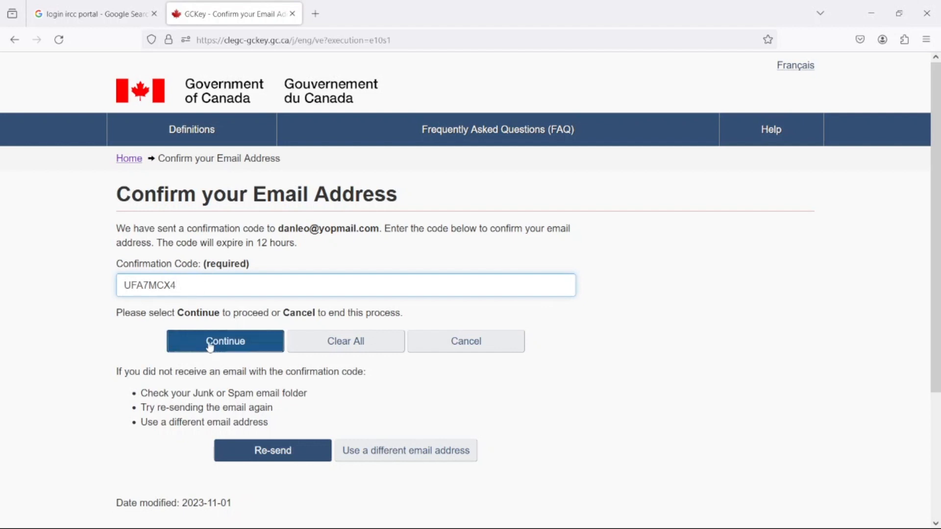
click(210, 346)
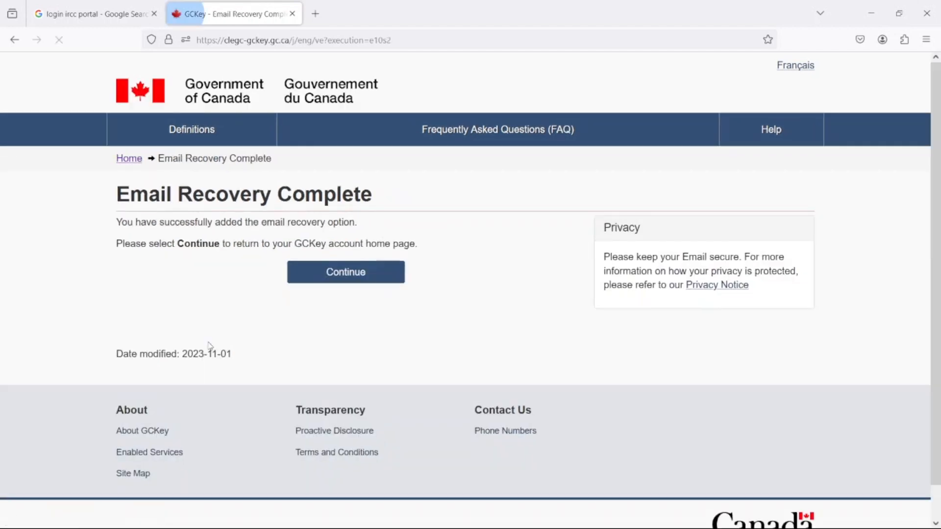
click(353, 275)
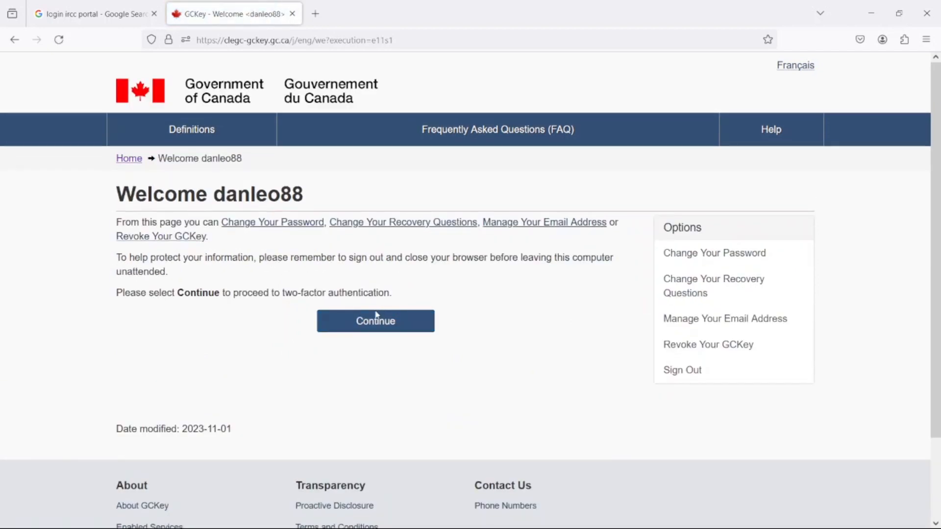
click(375, 318)
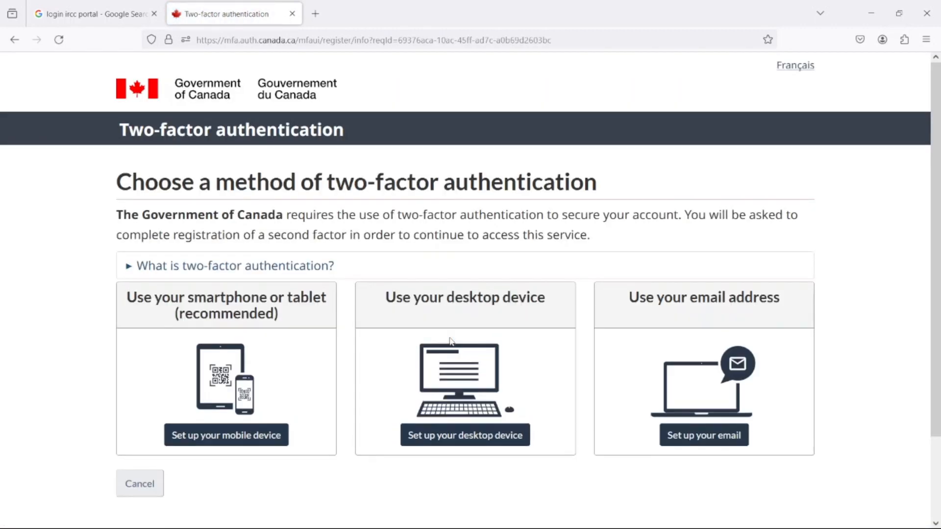
Pick email as the two-factor method and accept its terms of use.
scroll(451, 340, down, 3)
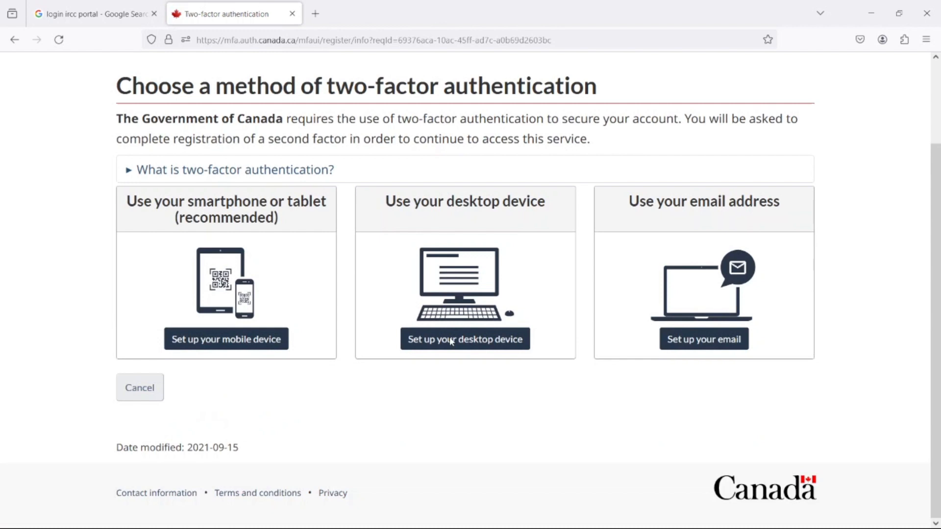
click(702, 343)
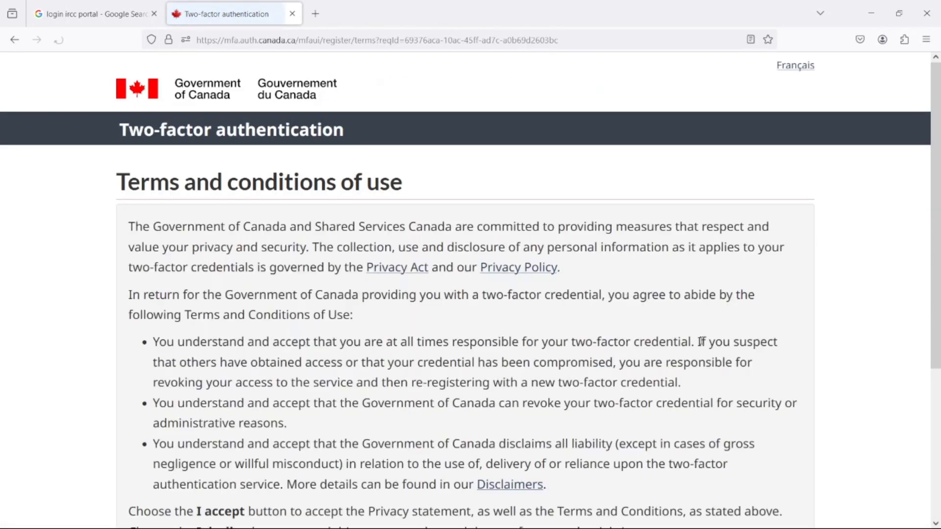
scroll(701, 342, down, 5)
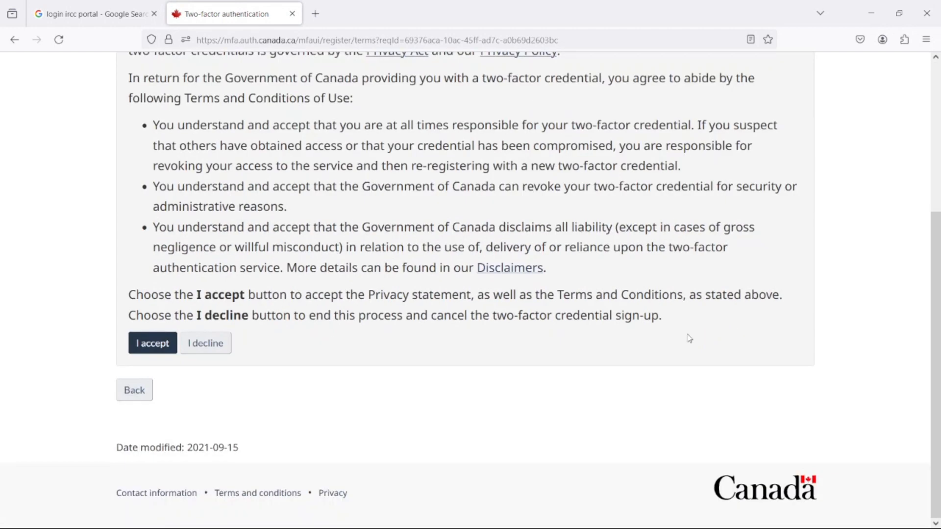
click(153, 346)
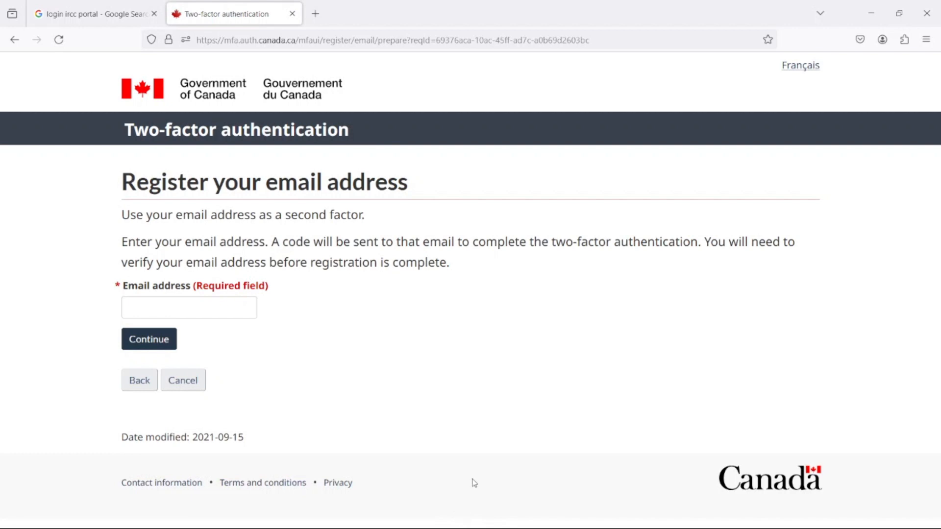
Register the email address for two-factor and send a one-time passcode to it.
click(190, 306)
key(ctrl+v)
click(157, 343)
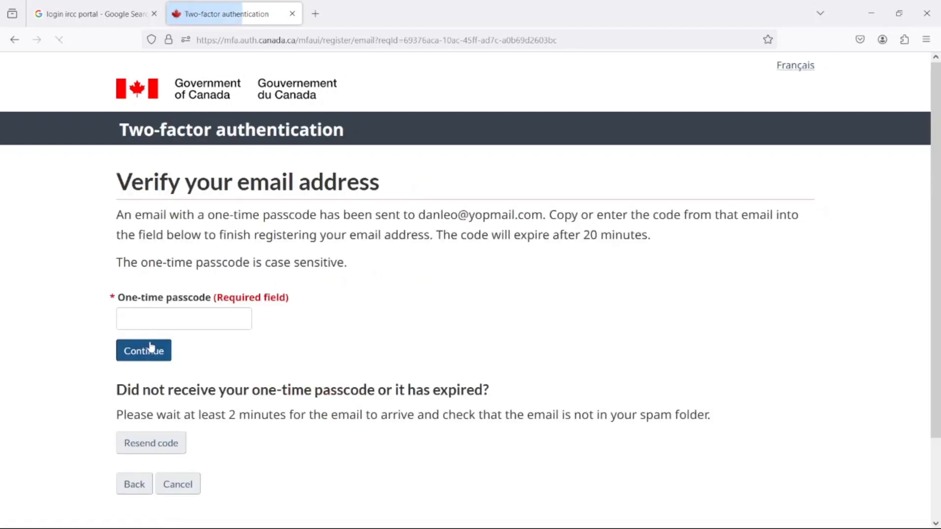
click(152, 347)
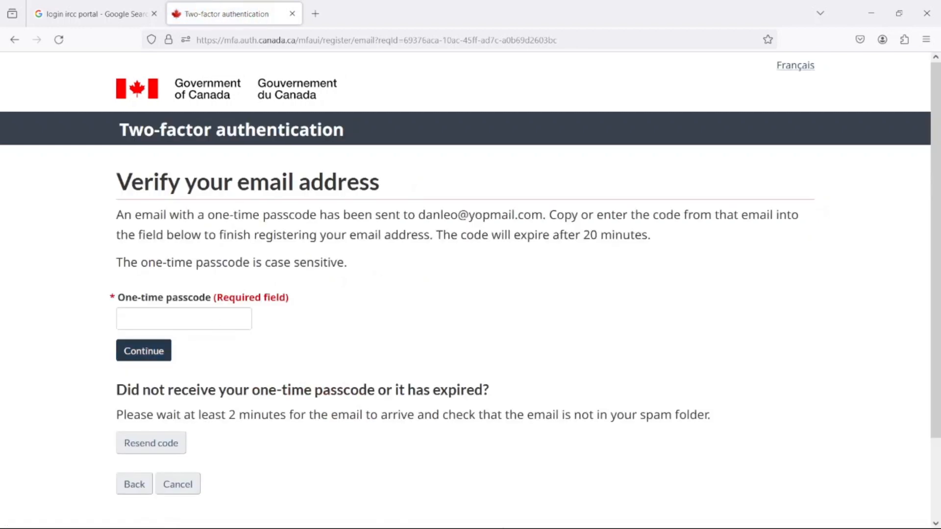
click(468, 525)
Paste and submit the emailed one-time passcode to verify the email.
click(184, 315)
key(ctrl+v)
click(144, 358)
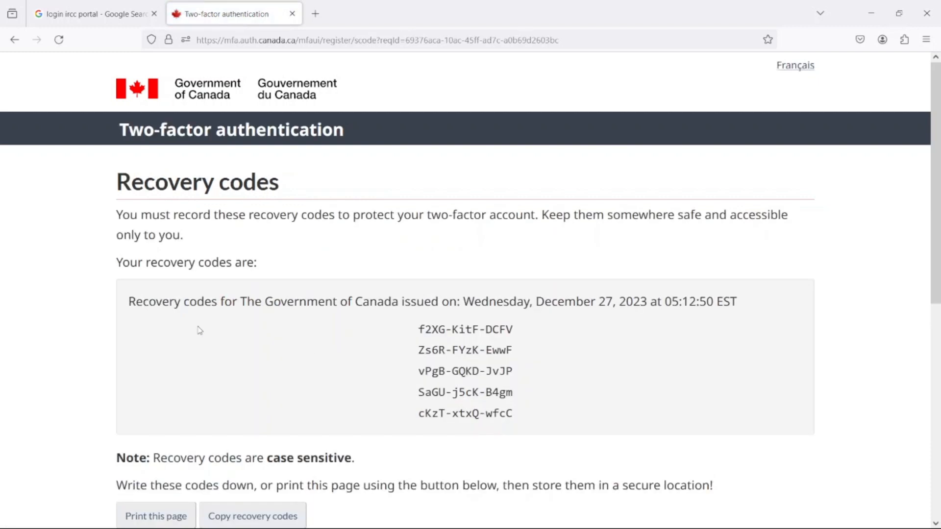
Copy the five recovery codes, confirm they are securely stored, and finish registration.
drag(419, 332, 514, 423)
scroll(514, 423, down, 8)
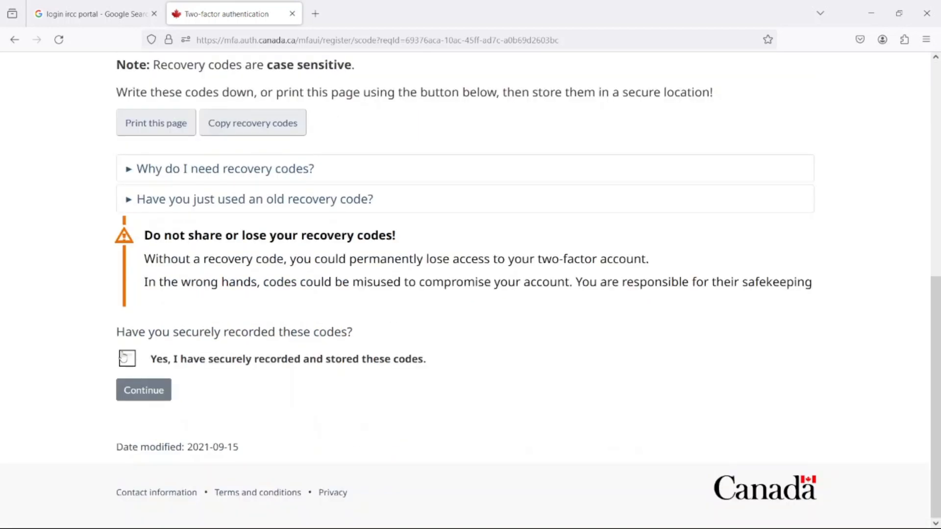
click(126, 358)
click(138, 392)
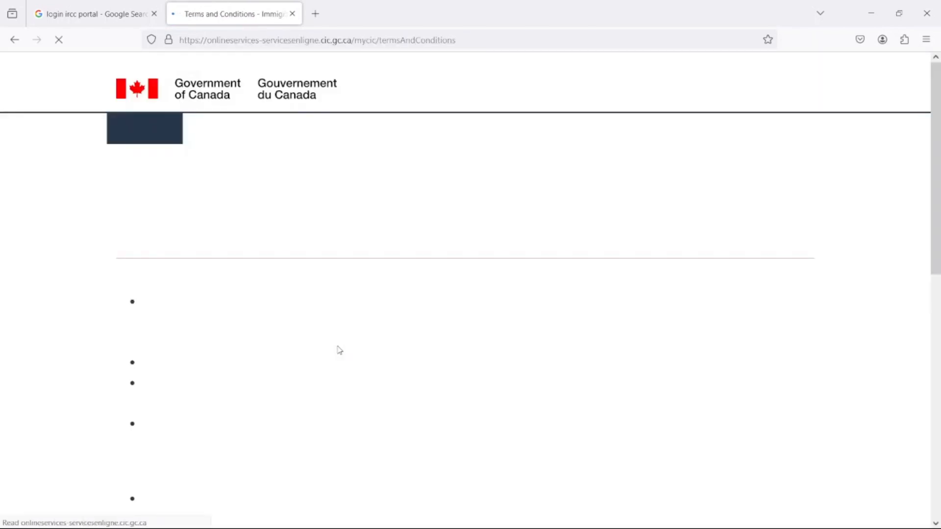
scroll(338, 346, down, 8)
Accept the IRCC terms and enter the applicant's given name and last name.
click(142, 315)
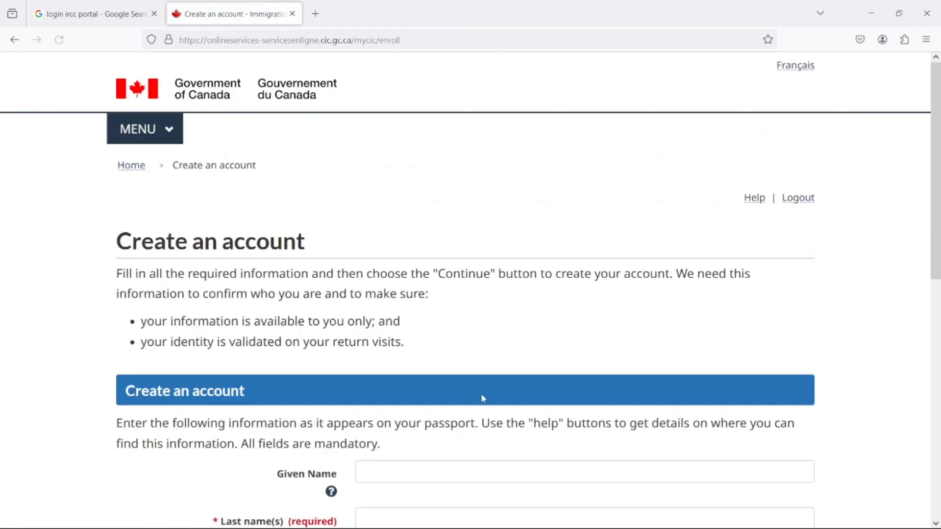
scroll(481, 395, down, 3)
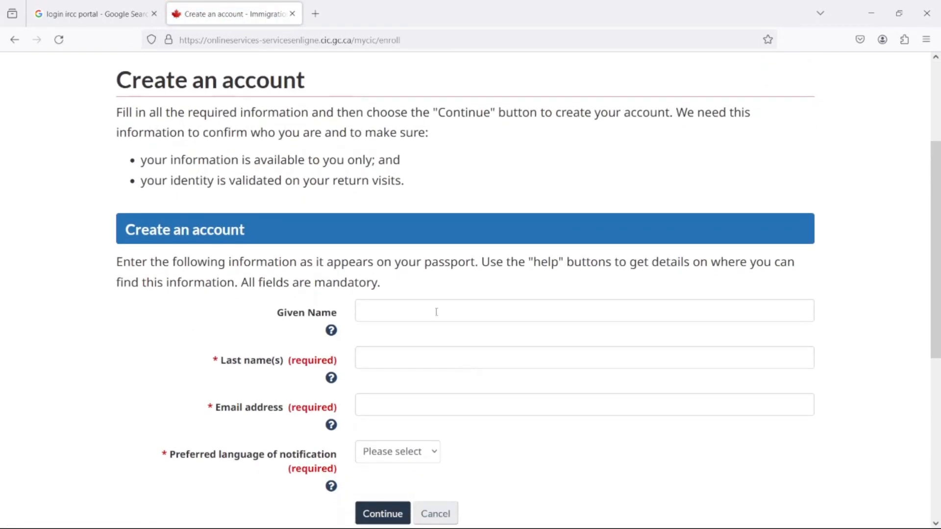
click(436, 312)
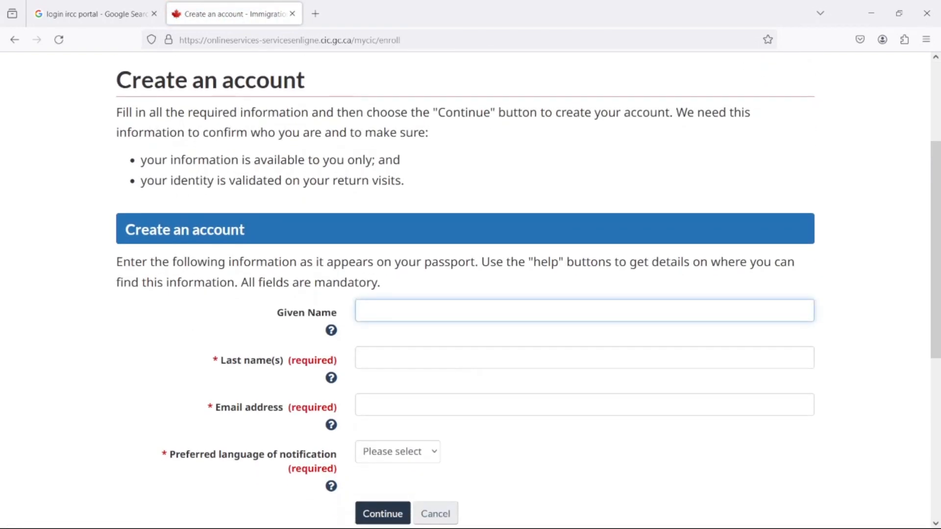
click(463, 520)
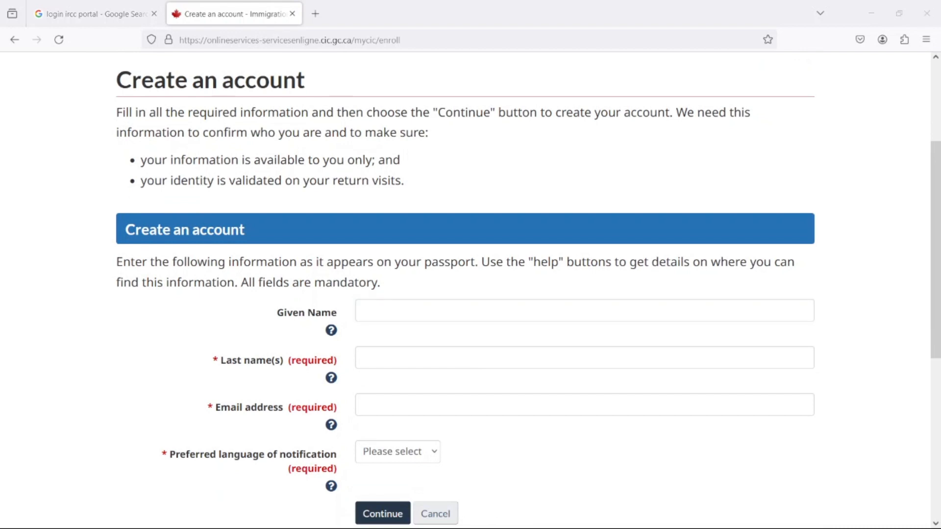
click(399, 523)
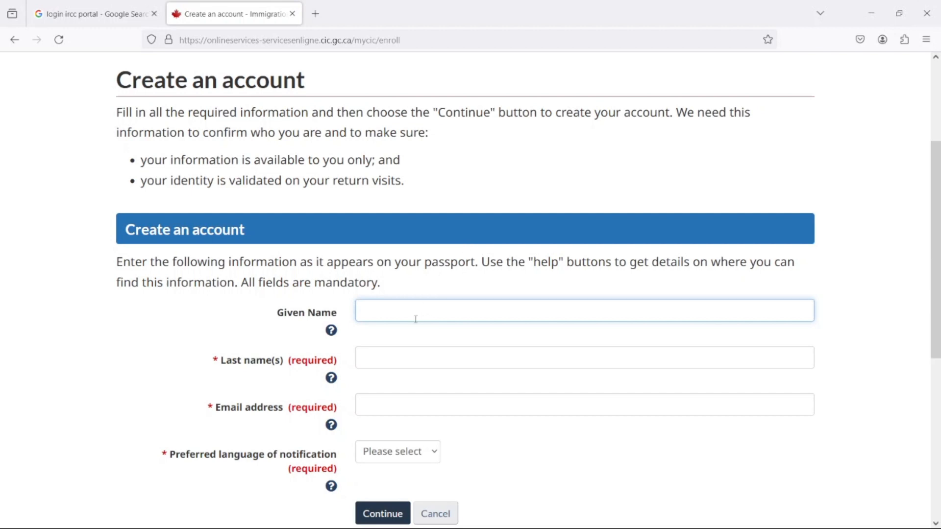
click(390, 363)
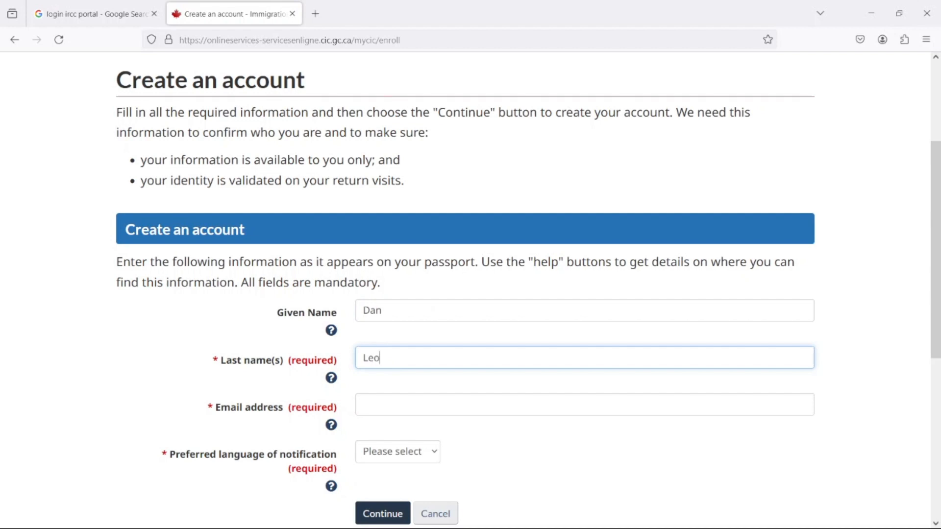
Paste the e-mail address, choose English as notification language, and submit.
click(397, 403)
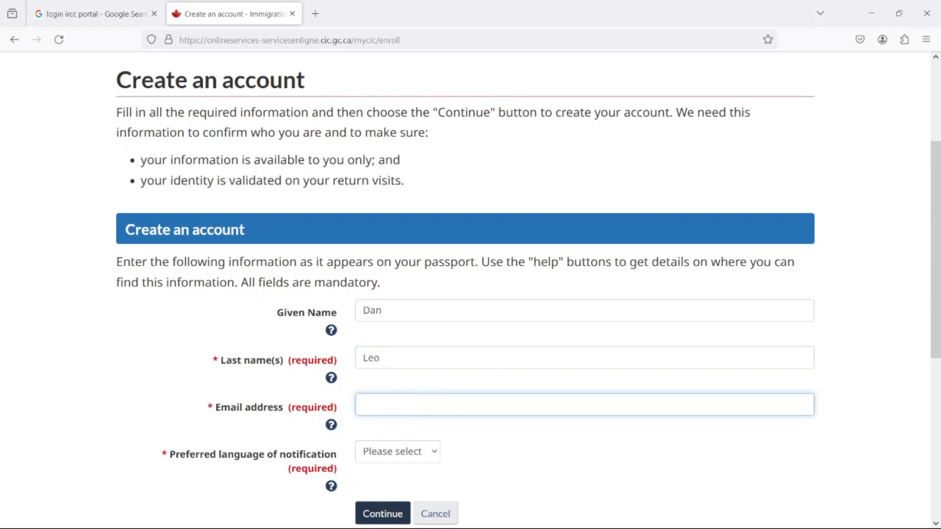
click(471, 528)
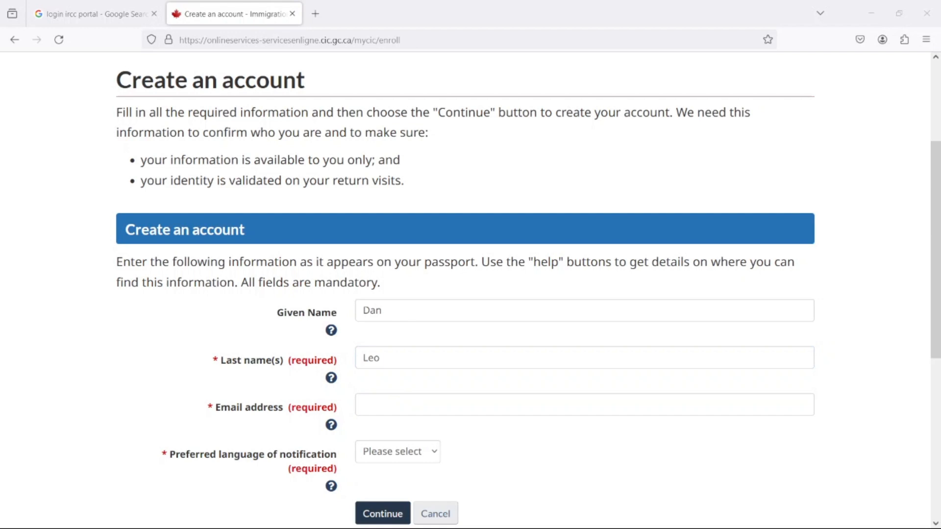
click(371, 405)
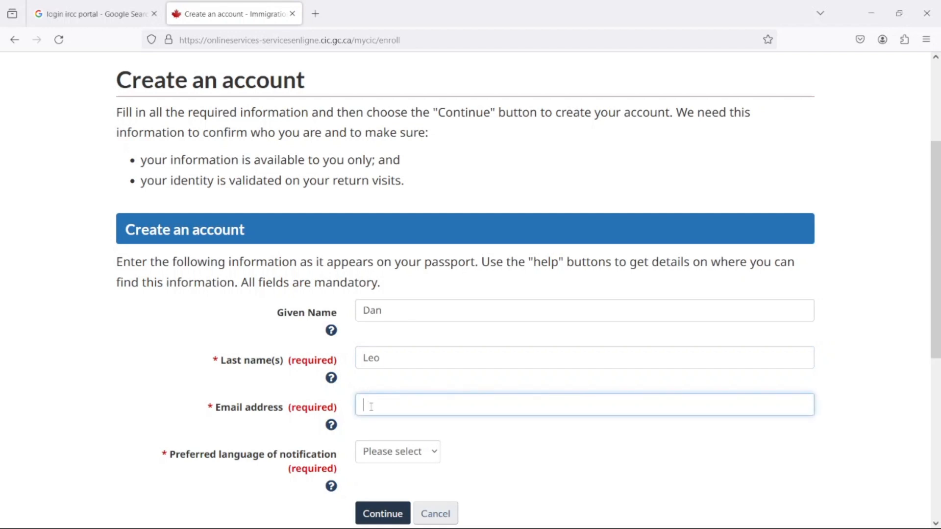
key(ctrl+v)
scroll(371, 405, down, 3)
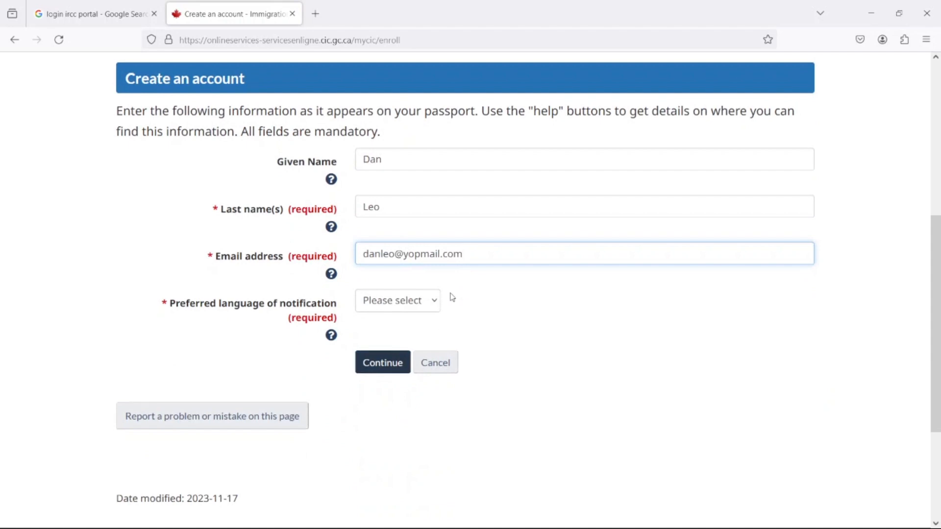
click(434, 309)
click(398, 345)
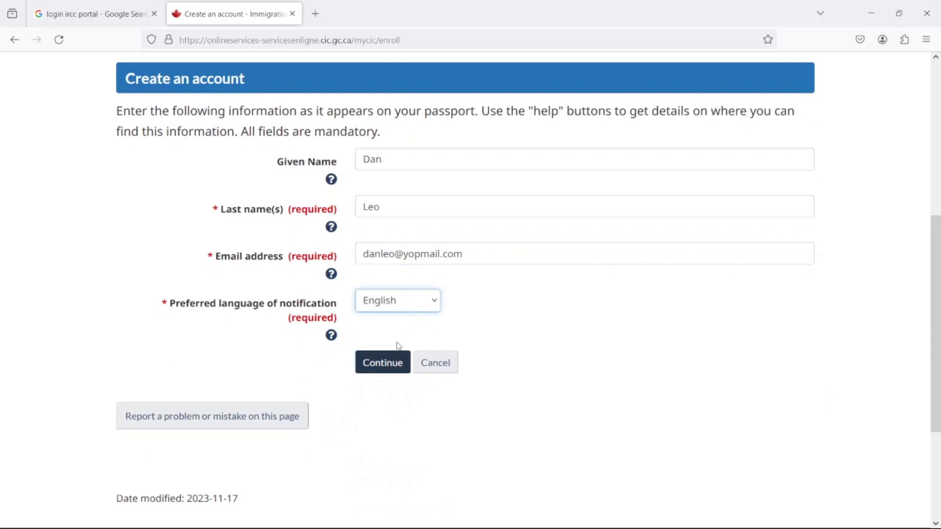
click(380, 368)
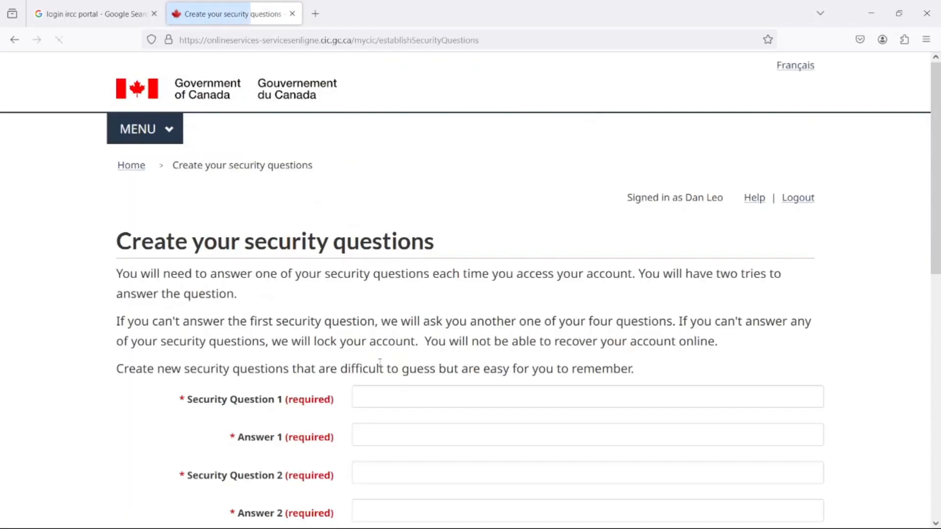
Enter the 'my first pet' and 'best friend' security questions with their answers.
scroll(380, 363, down, 10)
scroll(380, 363, up, 8)
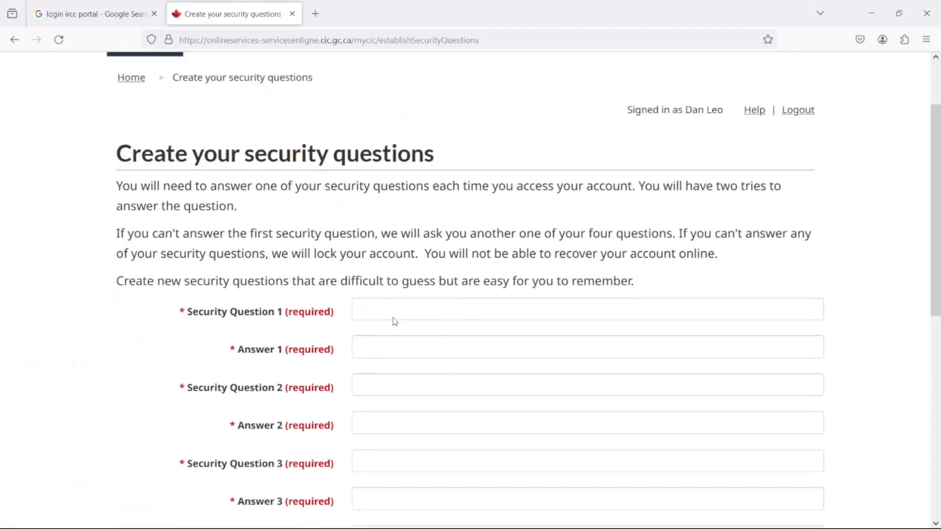
click(388, 309)
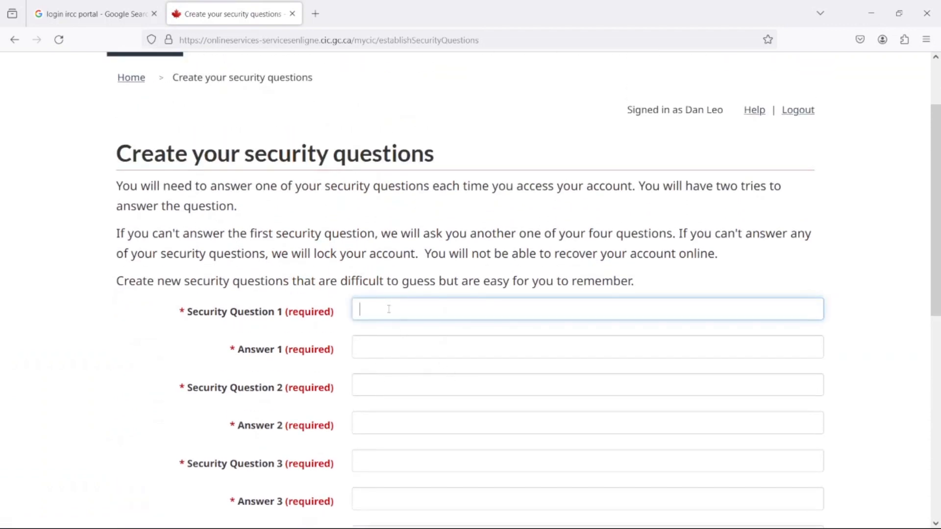
click(387, 344)
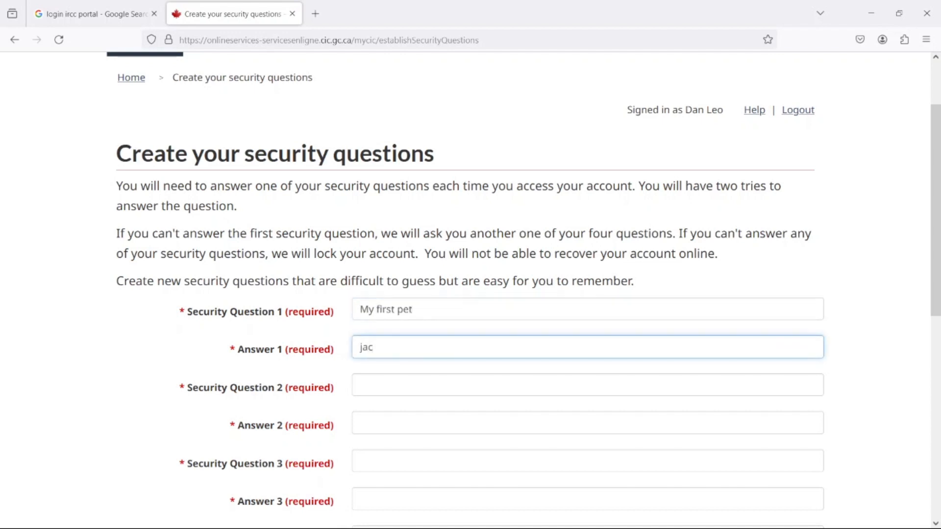
click(417, 390)
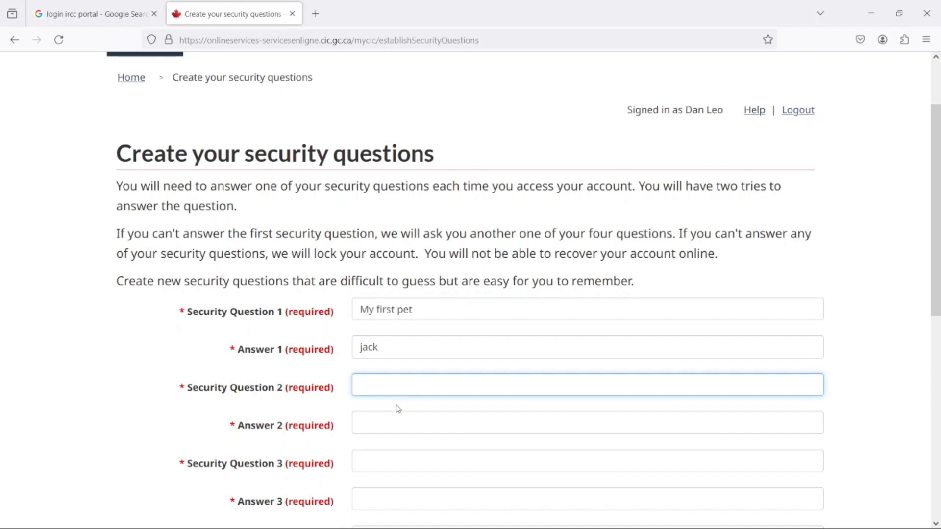
text(best friend)
click(392, 419)
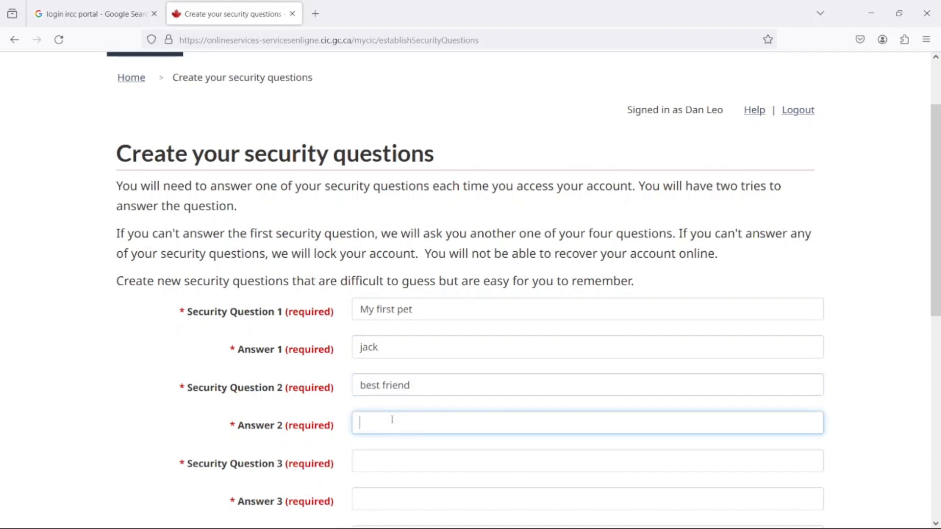
Add the 'mother maiden name' and 'favourite colour' questions with their answers, and submit.
click(403, 463)
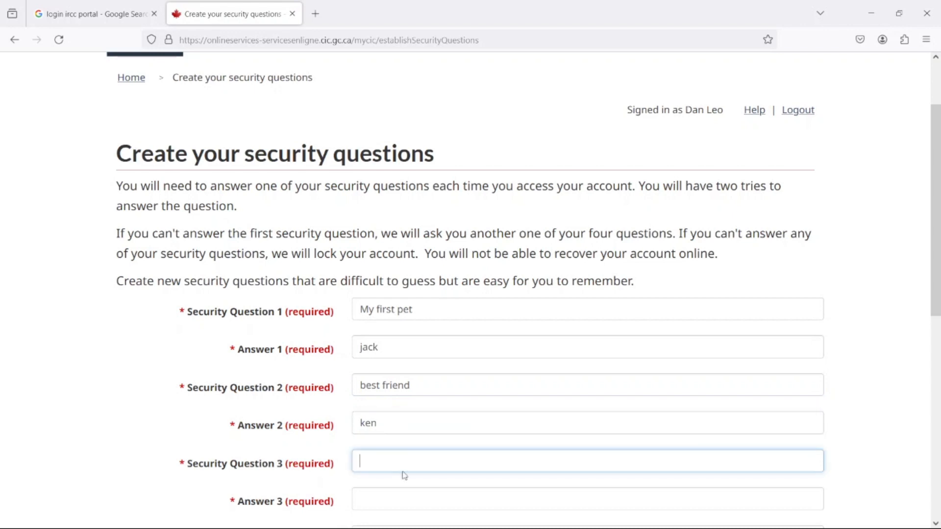
scroll(404, 483, down, 5)
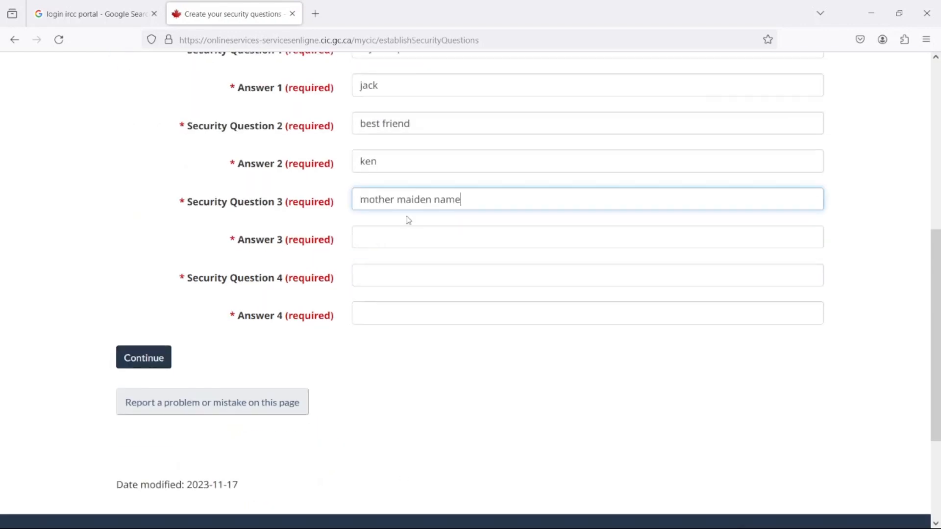
click(394, 240)
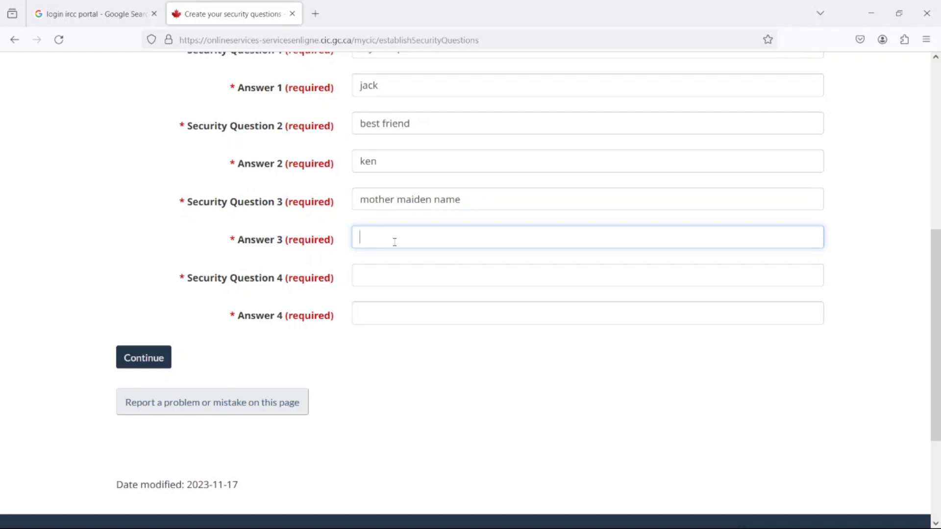
click(393, 278)
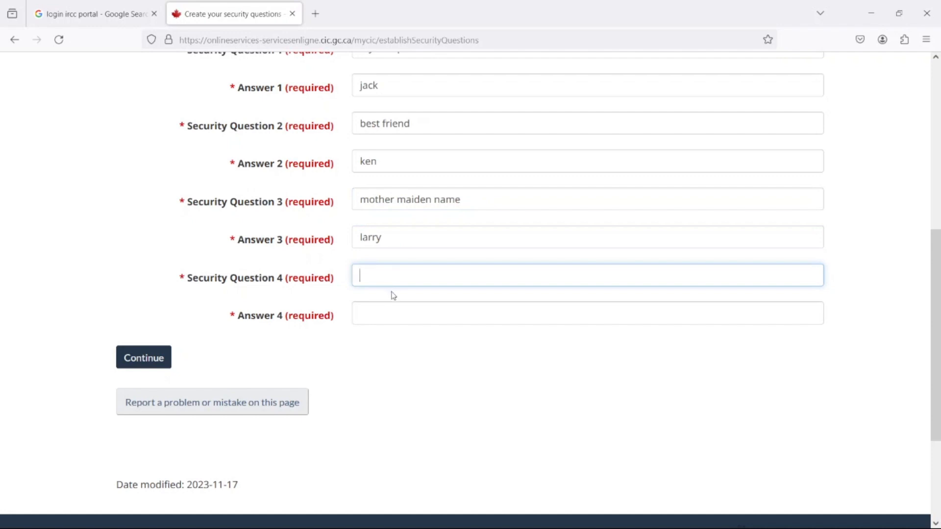
text(favourite colour)
click(380, 320)
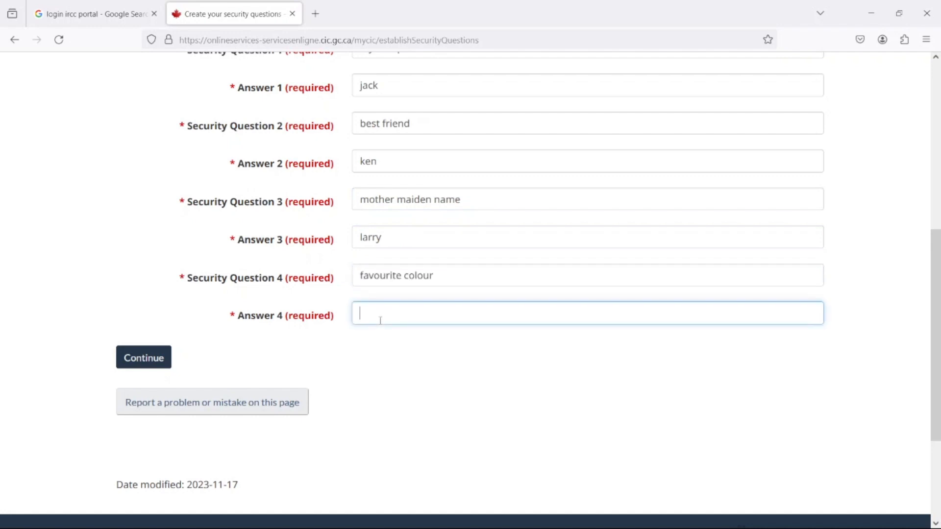
click(137, 365)
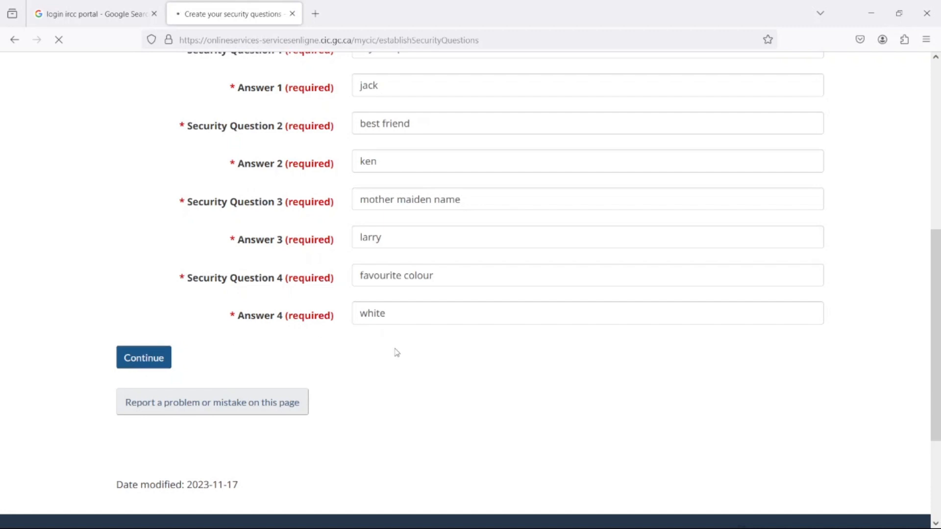
scroll(397, 352, up, 3)
scroll(397, 353, down, 5)
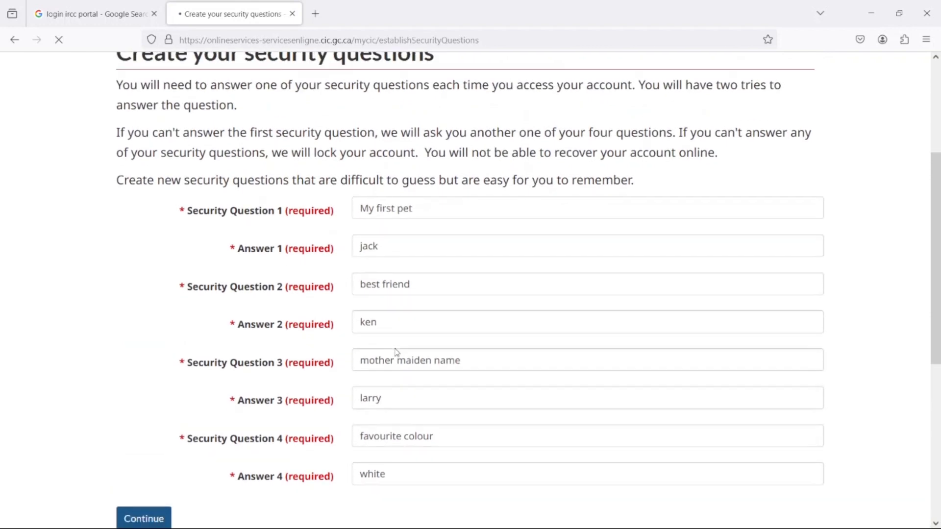
scroll(397, 353, up, 5)
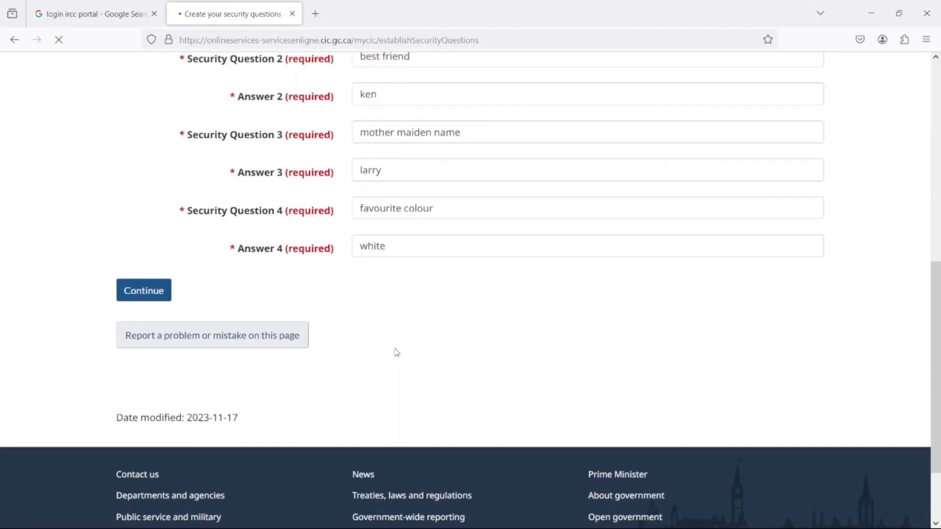
scroll(397, 353, up, 1)
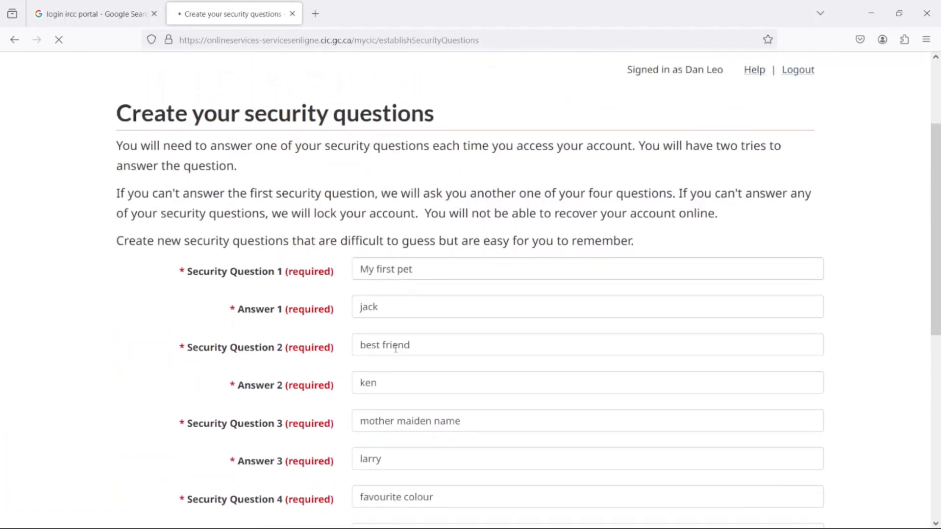
scroll(396, 348, down, 3)
scroll(397, 351, up, 1)
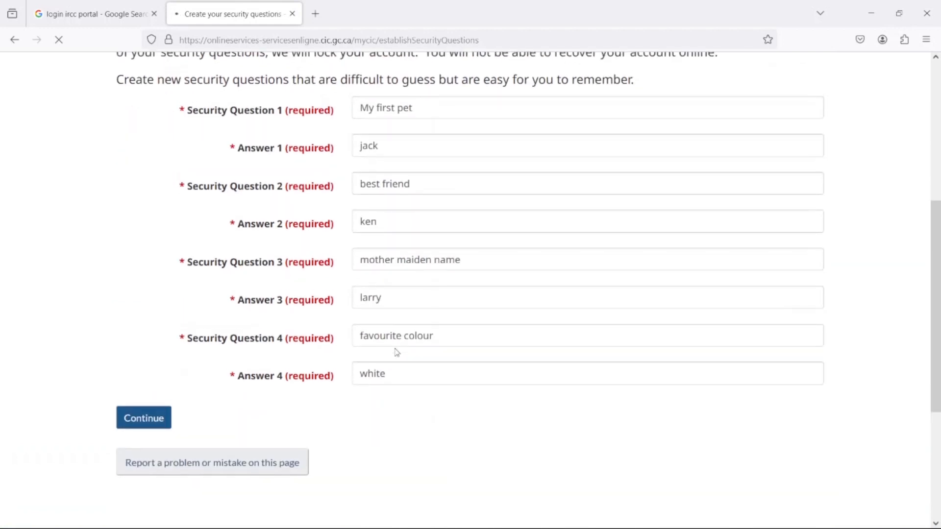
scroll(396, 353, up, 1)
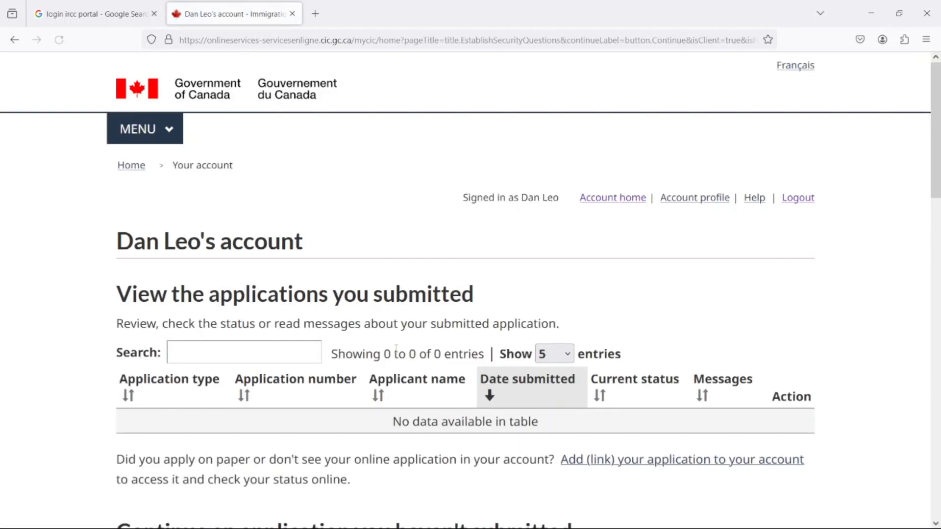
From the account home page, start an Apply to come to Canada application.
scroll(396, 349, down, 6)
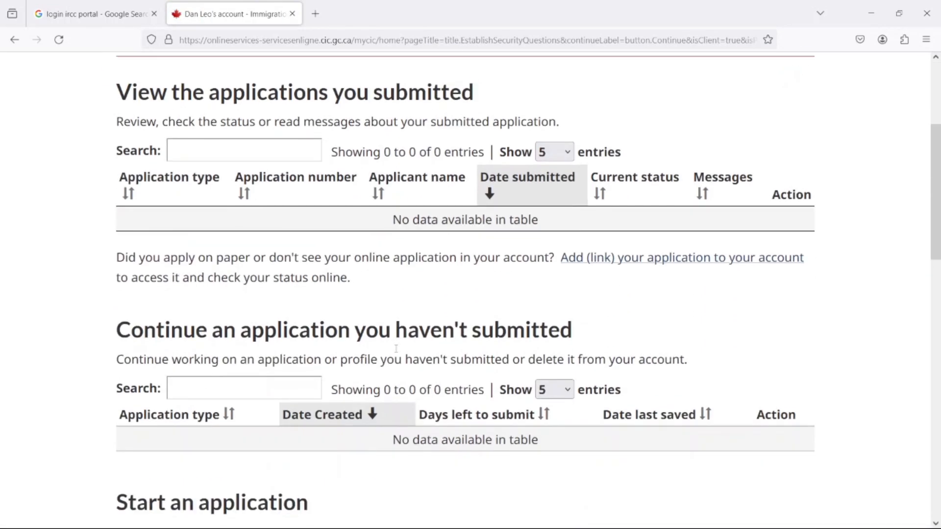
scroll(396, 350, up, 3)
scroll(397, 352, down, 5)
scroll(396, 352, down, 1)
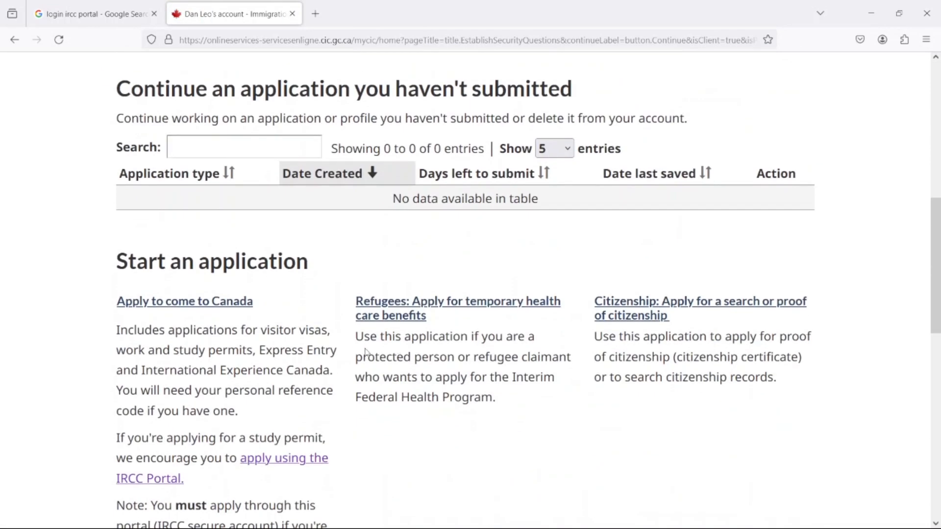
click(194, 305)
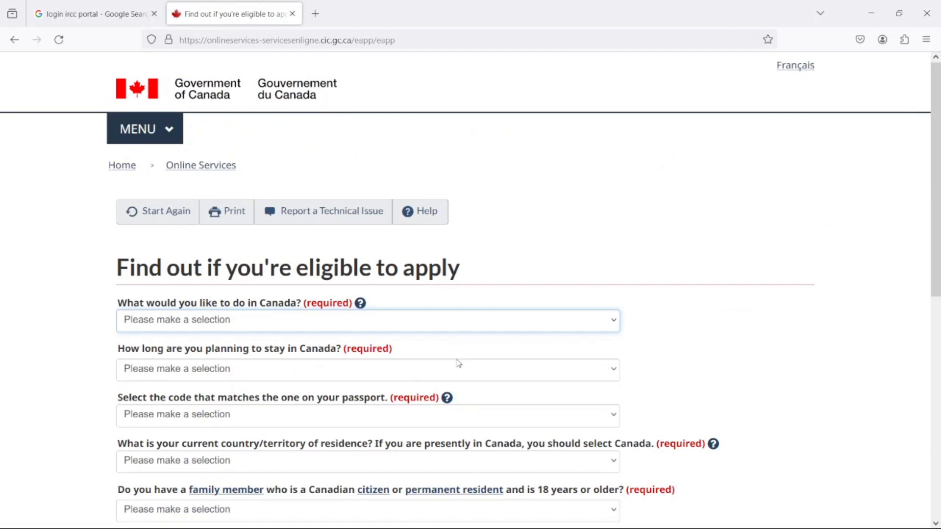
Choose Study, a stay of more than 6 months, and passport code NGA (Nigeria).
click(425, 363)
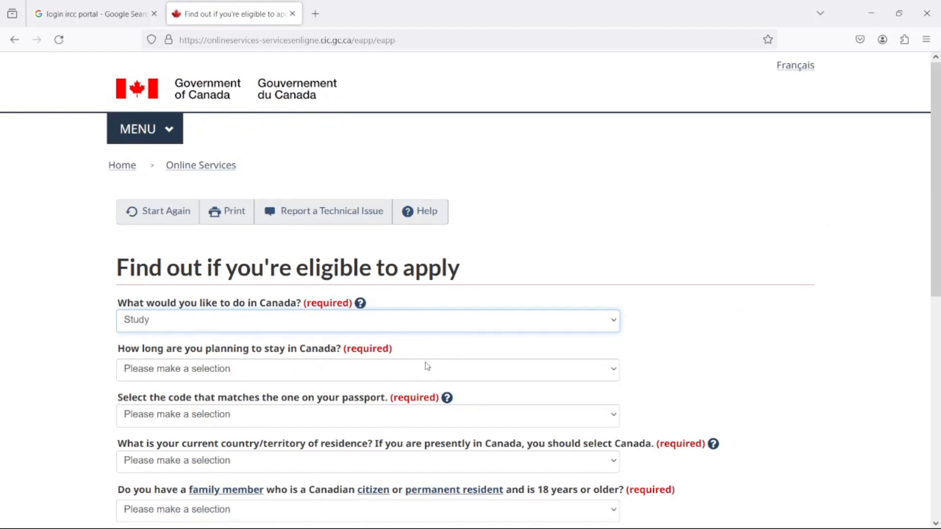
click(368, 380)
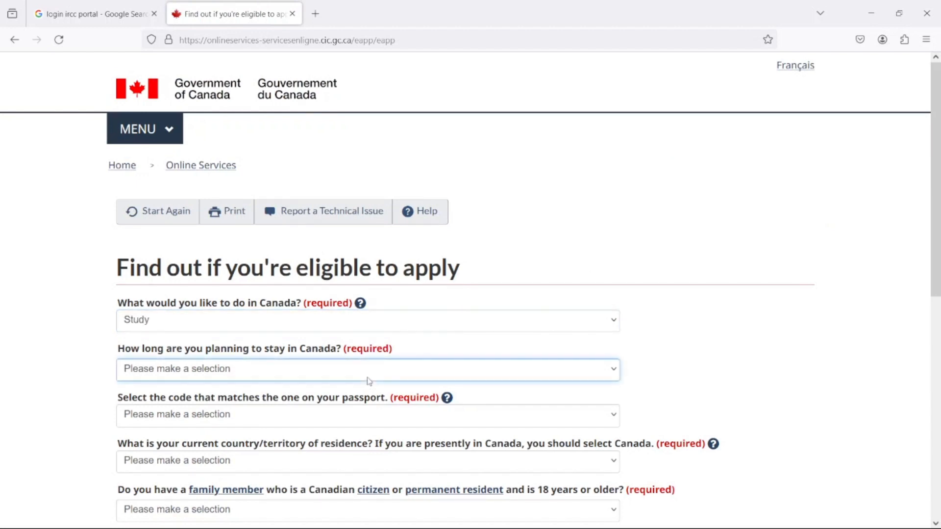
click(327, 429)
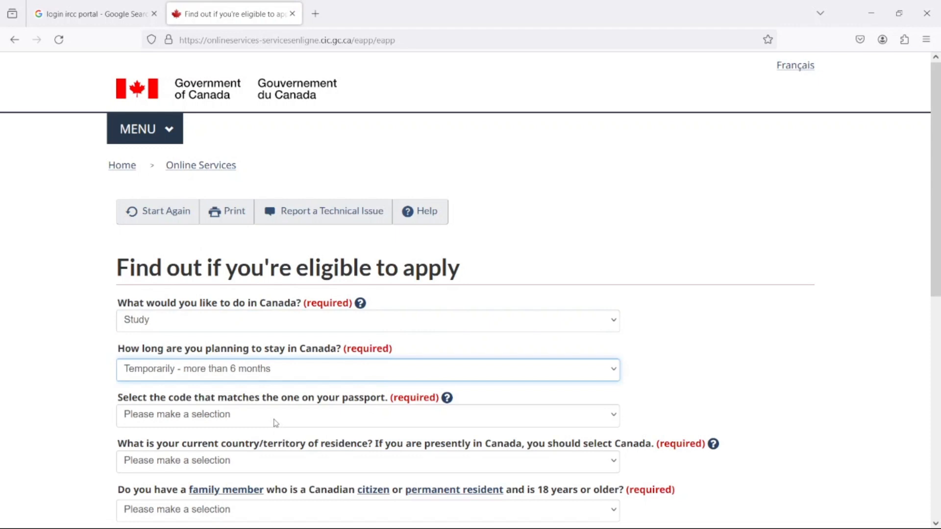
click(274, 422)
key(n)
key(n)
key(n)
key(n)
key(n)
key(n)
key(n)
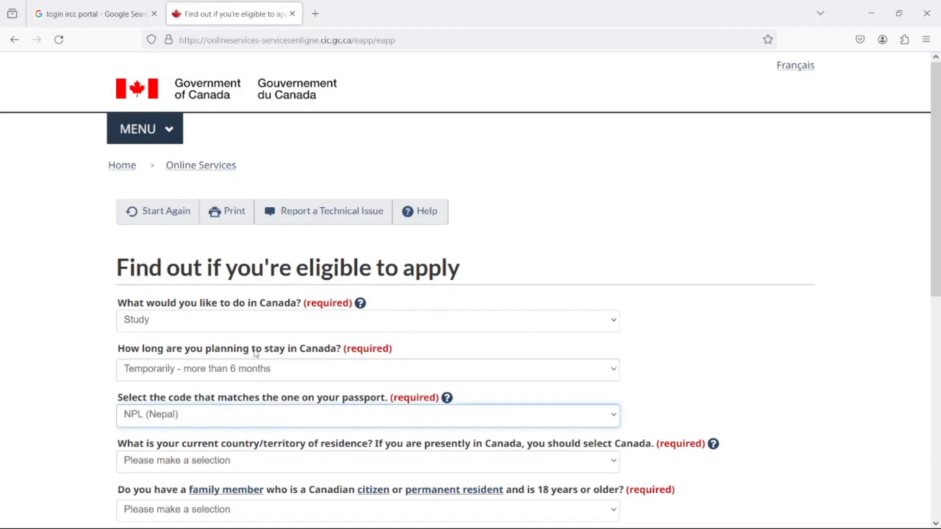
key(n)
key(n)
key(n)
key(n)
click(811, 277)
Set country of residence to Nigeria and answer No to having a family member.
scroll(812, 277, down, 3)
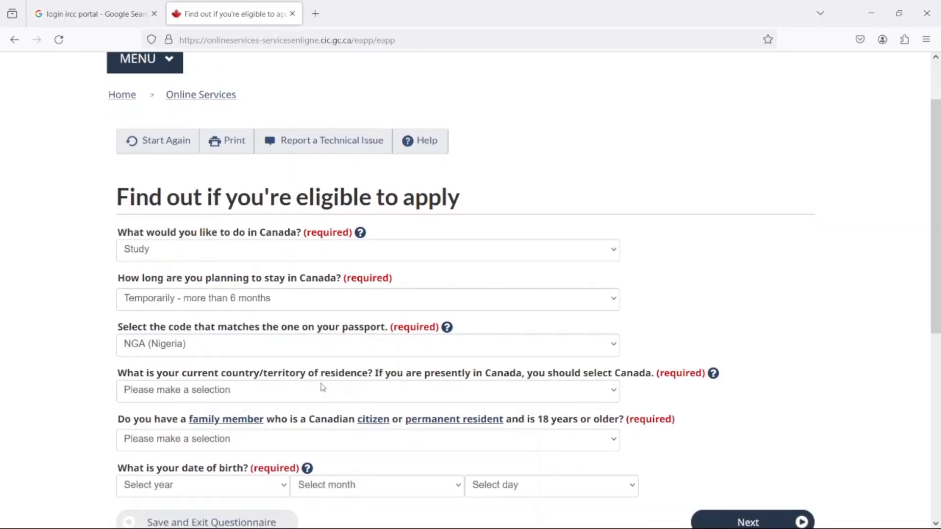
click(321, 400)
key(n)
key(n)
key(n)
key(n)
key(n)
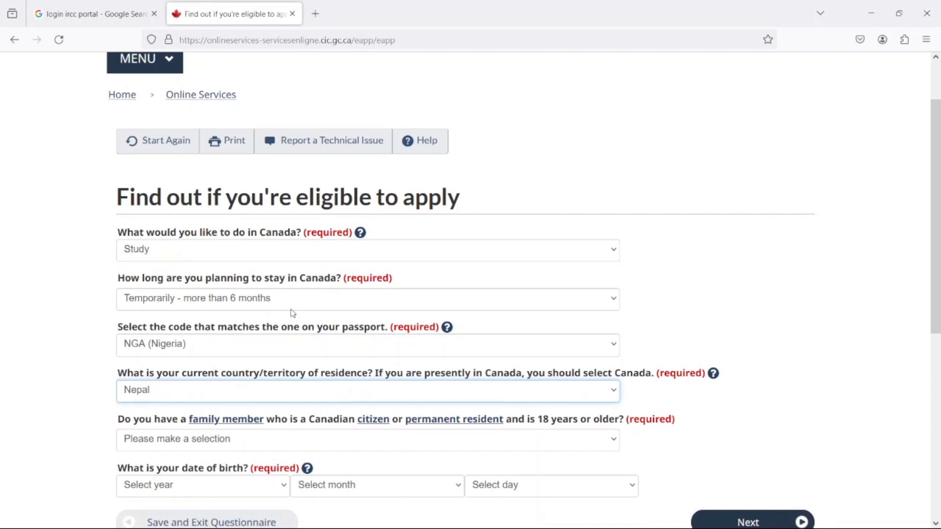
key(n)
key(n)
key(n)
key(n)
click(3, 414)
scroll(228, 401, down, 2)
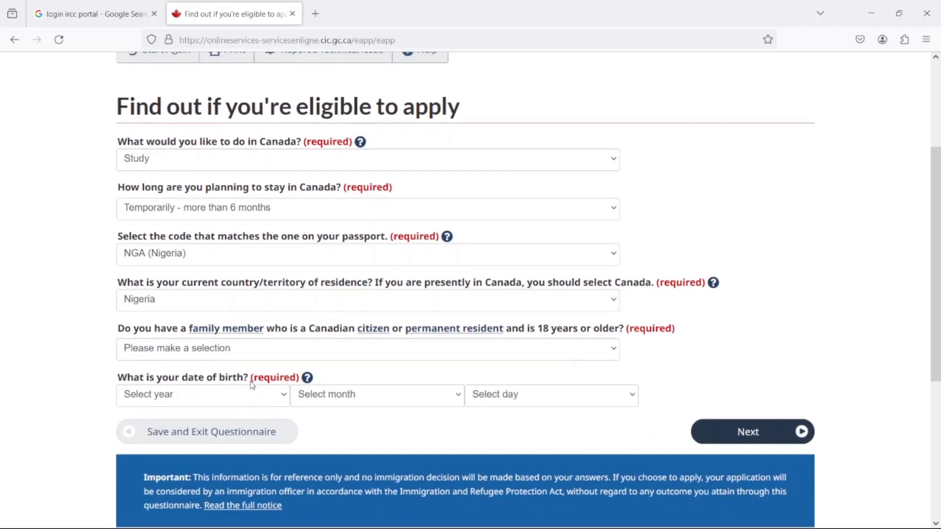
click(260, 351)
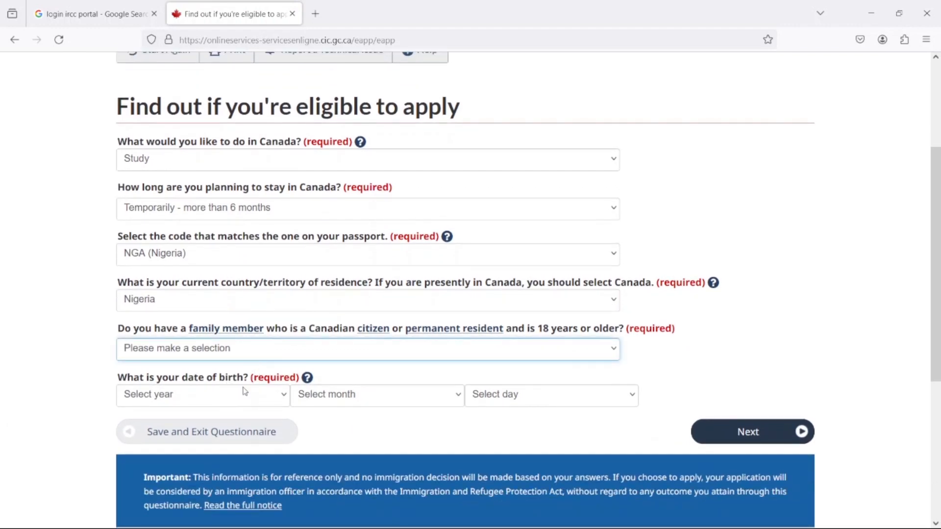
key(n)
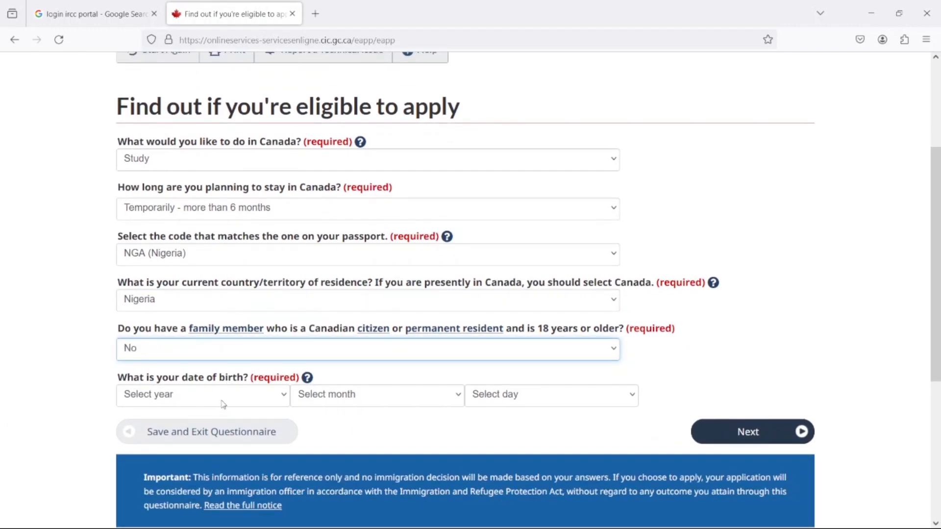
Set the birth date to 2000 January 01 and submit the first page.
key(Tab)
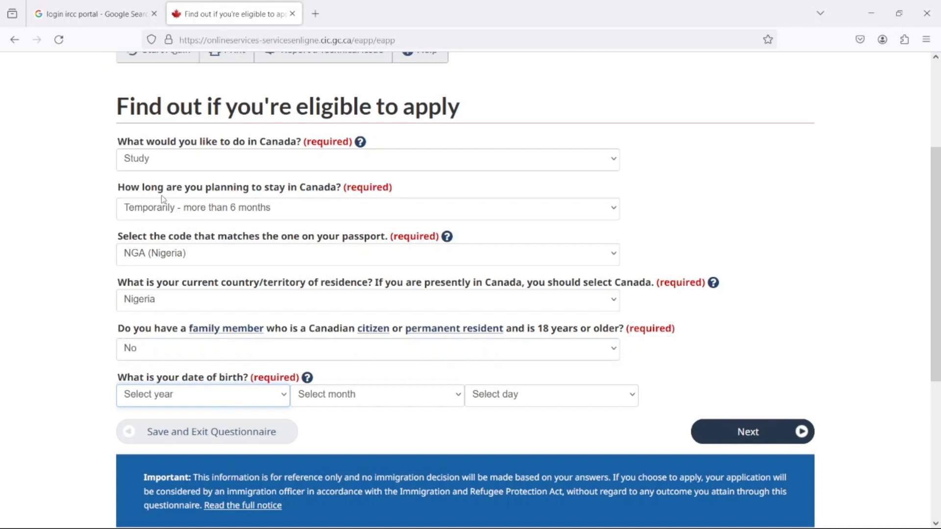
text(2000)
key(Tab)
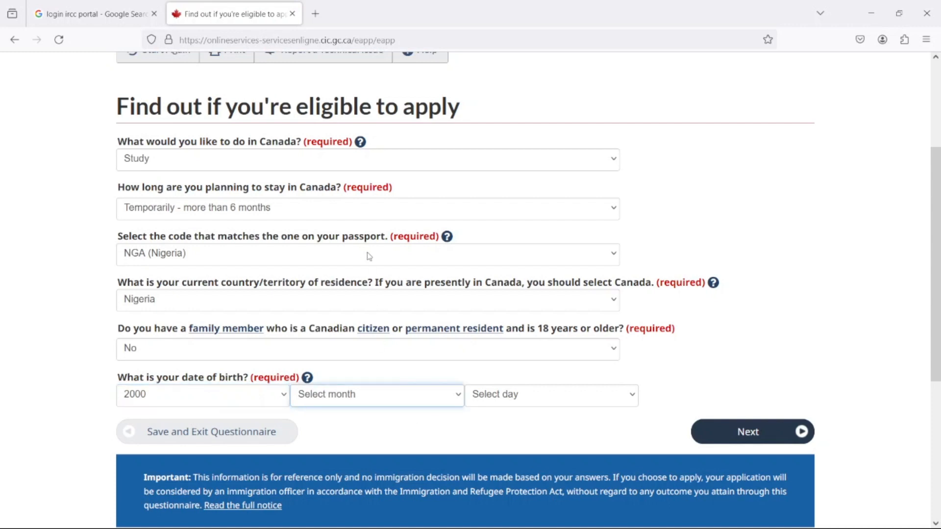
key(Down)
key(Tab)
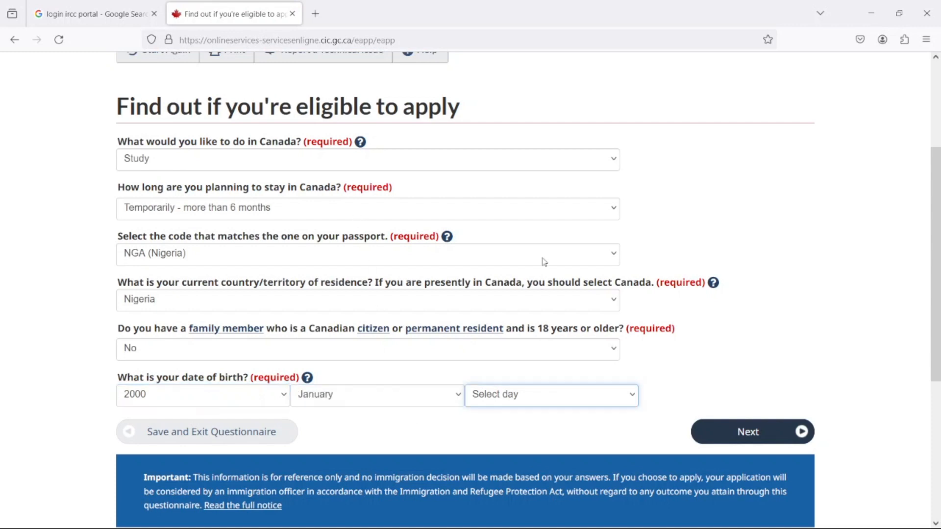
key(Down)
click(736, 436)
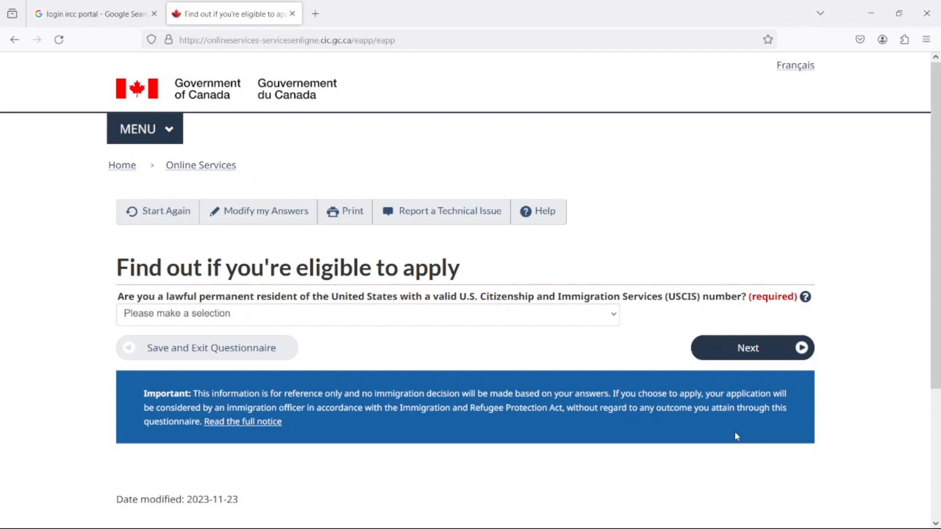
Answer No to US permanent residency and Yes to designated learning institution acceptance.
click(455, 317)
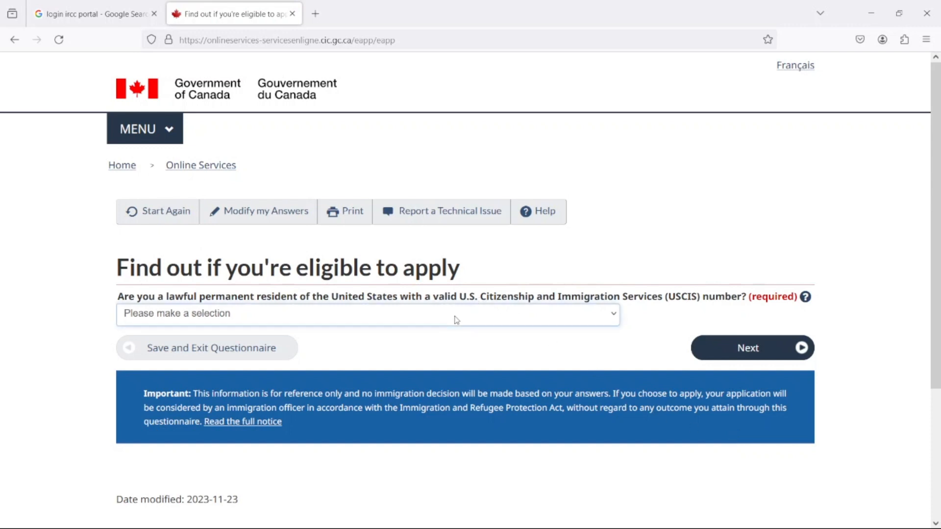
key(n)
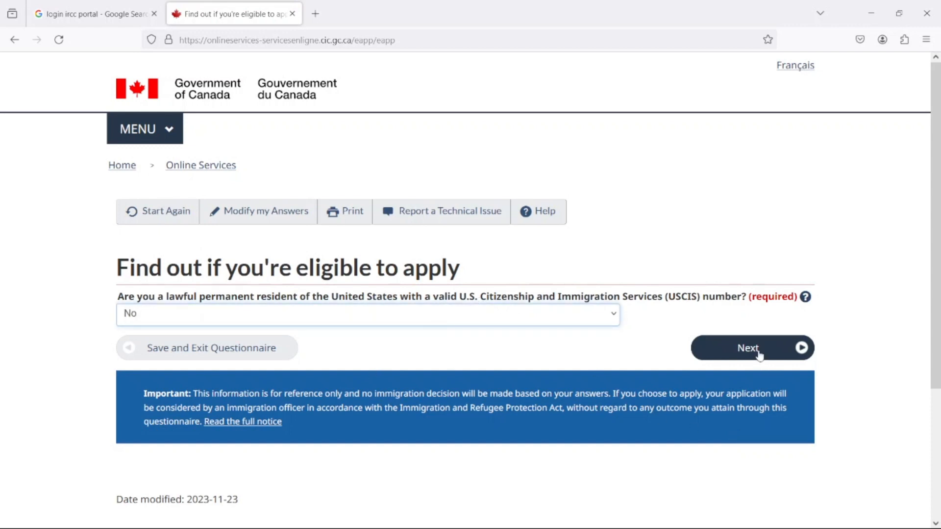
click(755, 350)
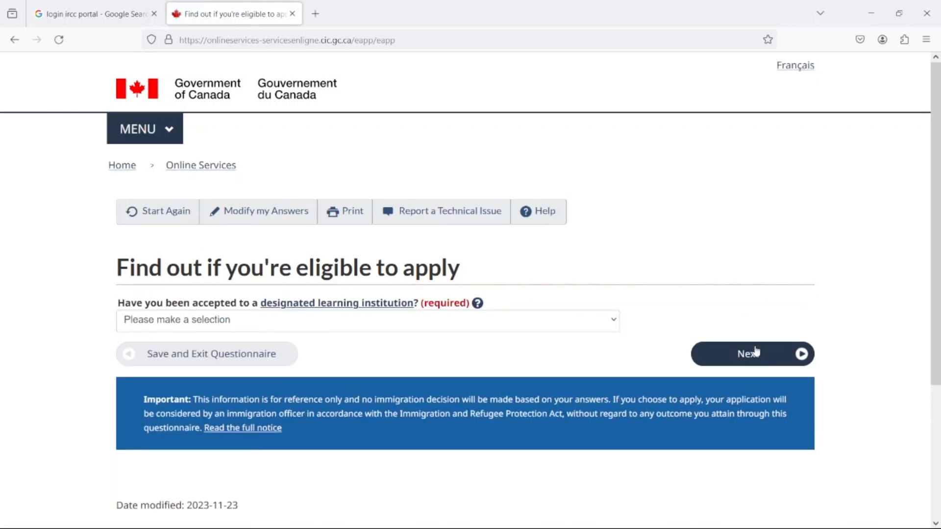
click(441, 322)
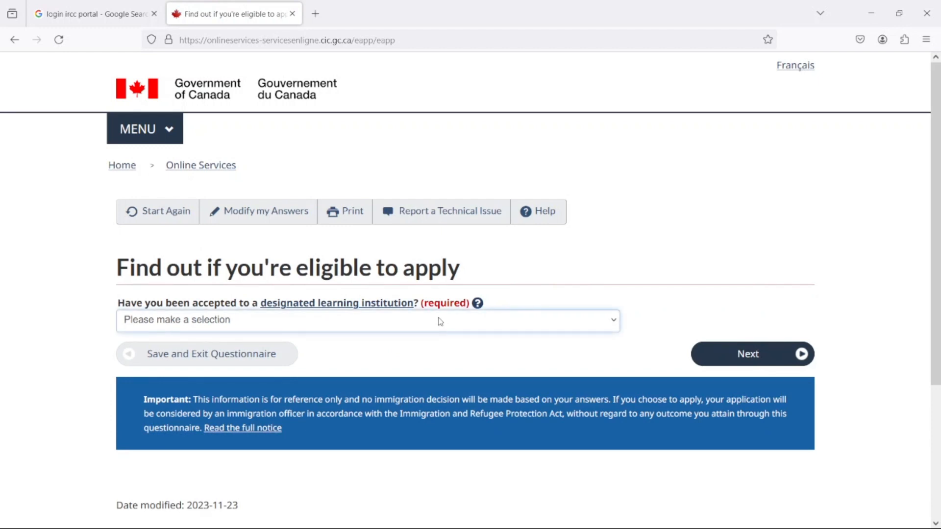
click(359, 357)
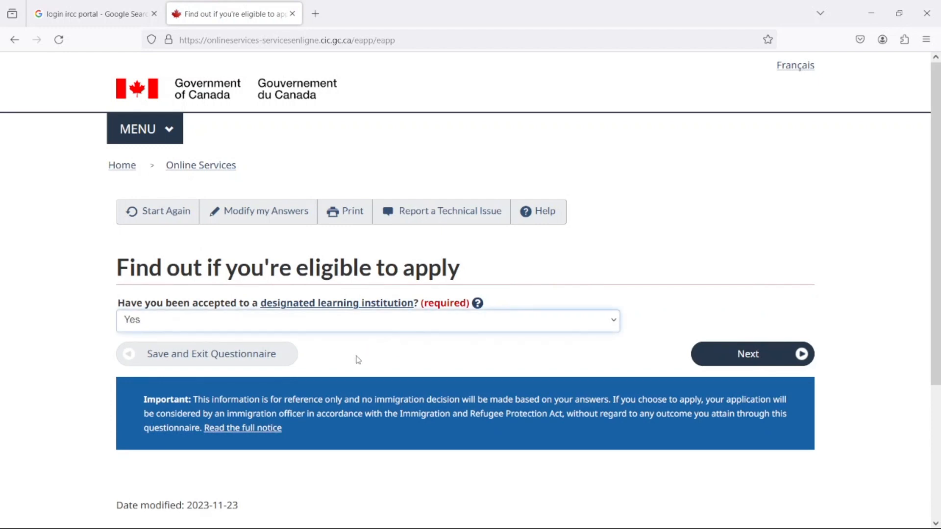
click(733, 357)
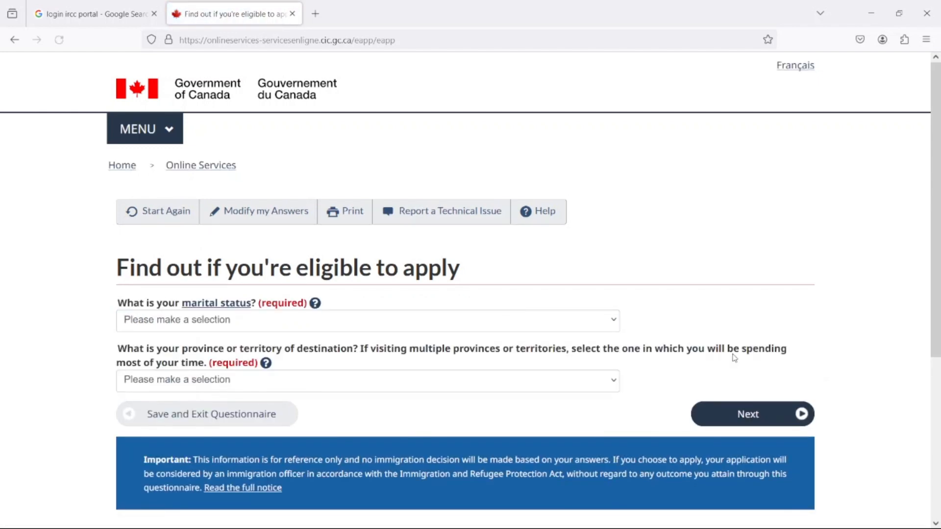
Set marital status to Married and destination province to Manitoba, then submit.
click(417, 325)
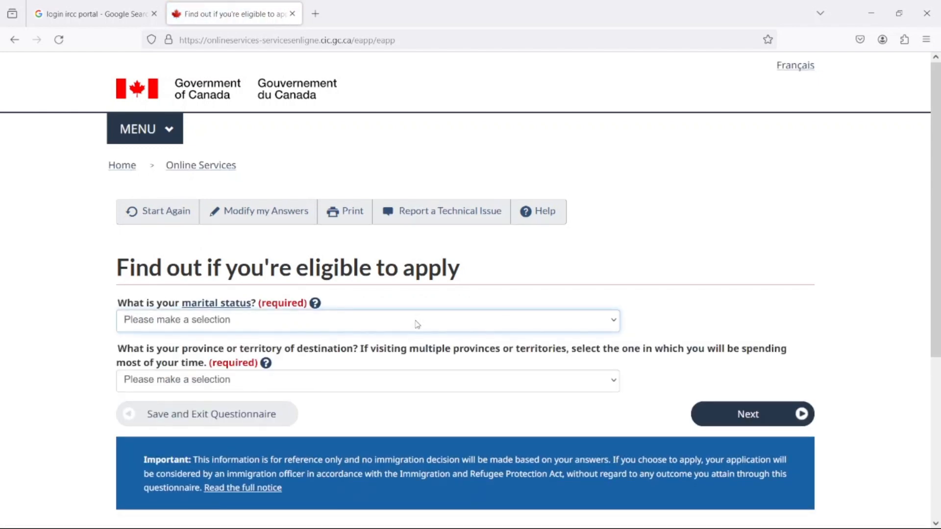
click(300, 369)
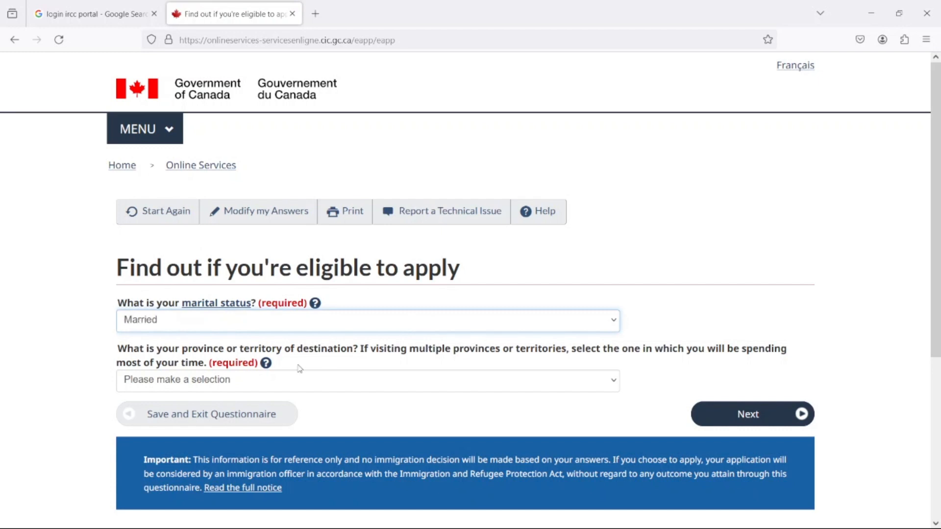
click(392, 387)
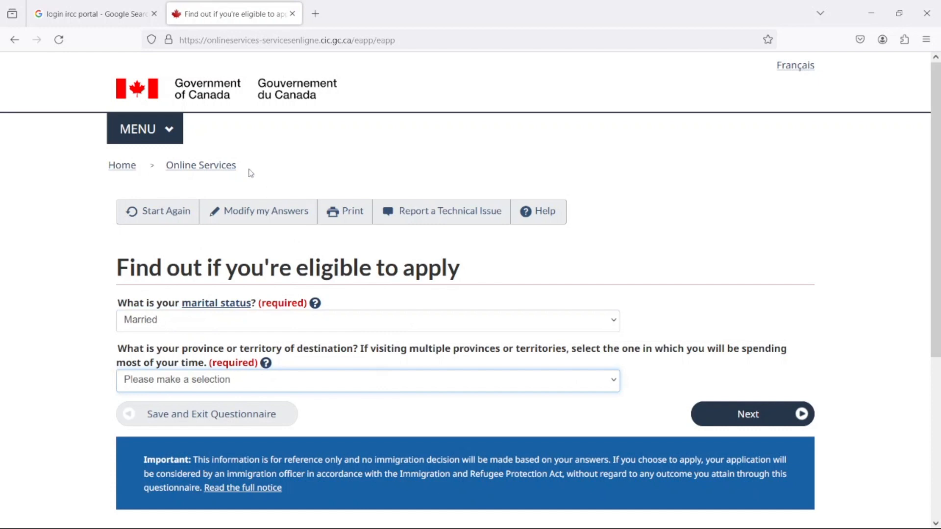
key(m)
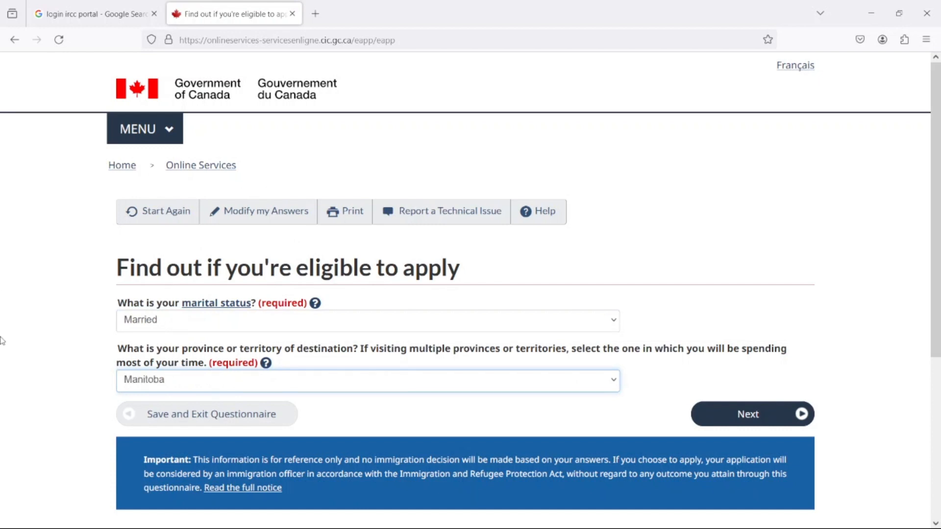
click(740, 416)
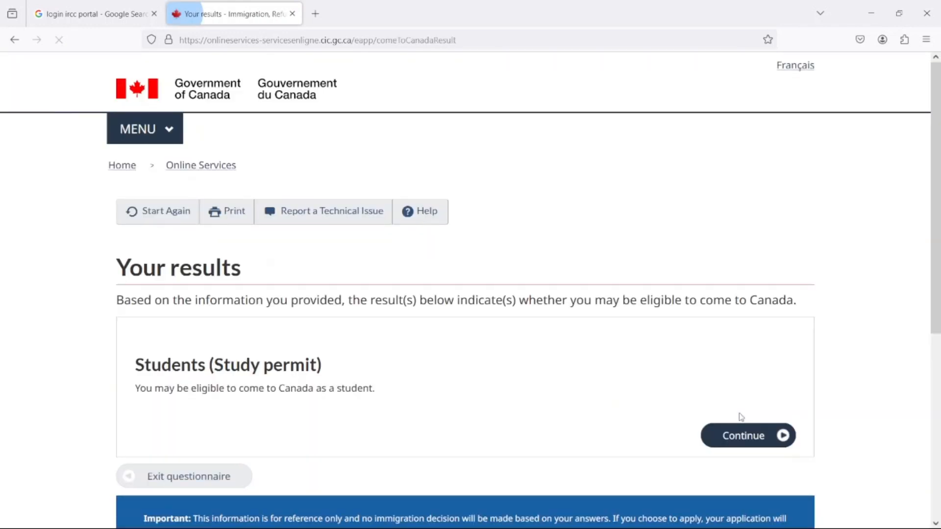
Accept the study permit result and start the personal checklist questions.
scroll(524, 338, down, 4)
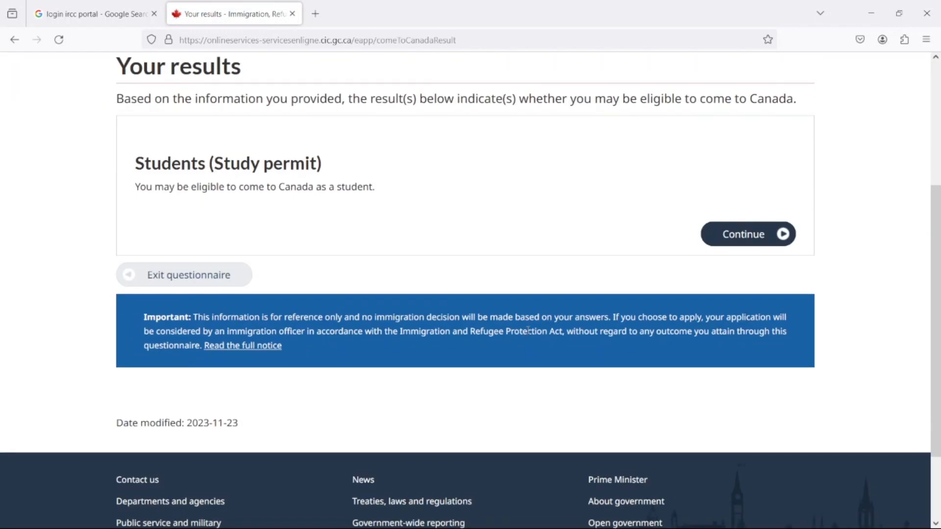
click(761, 235)
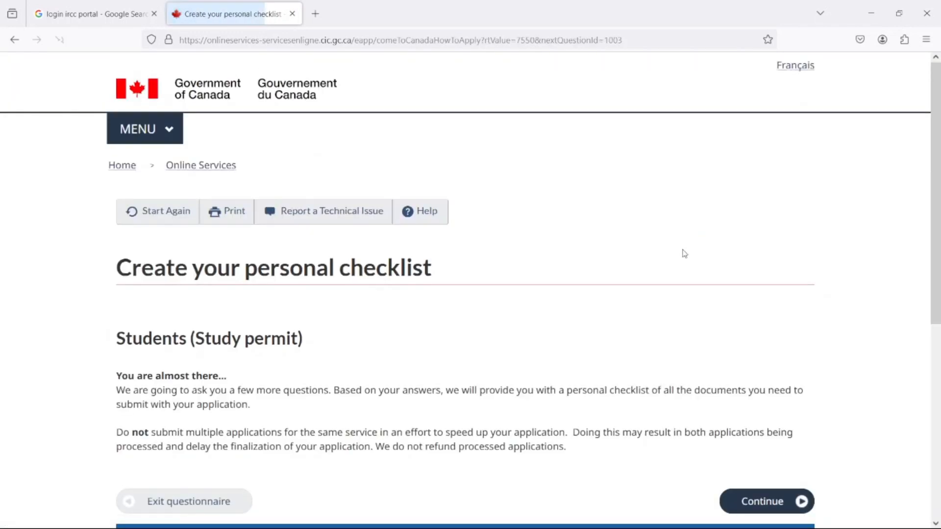
click(781, 500)
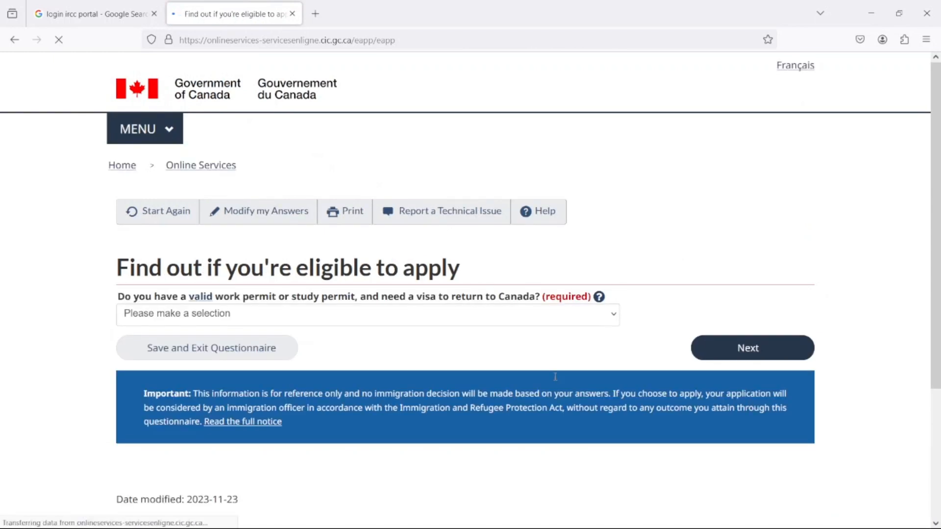
Answer No to holding a valid permit and continue to the next page.
click(355, 320)
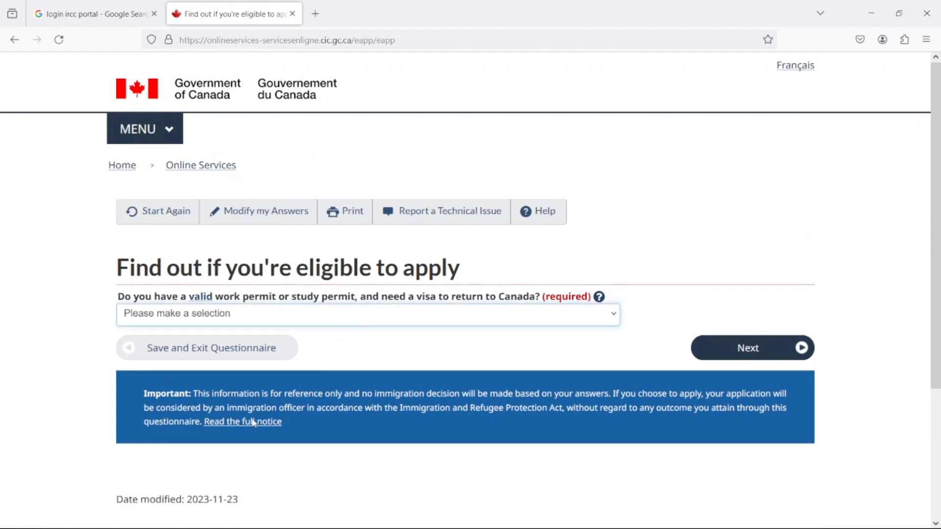
click(252, 425)
click(753, 362)
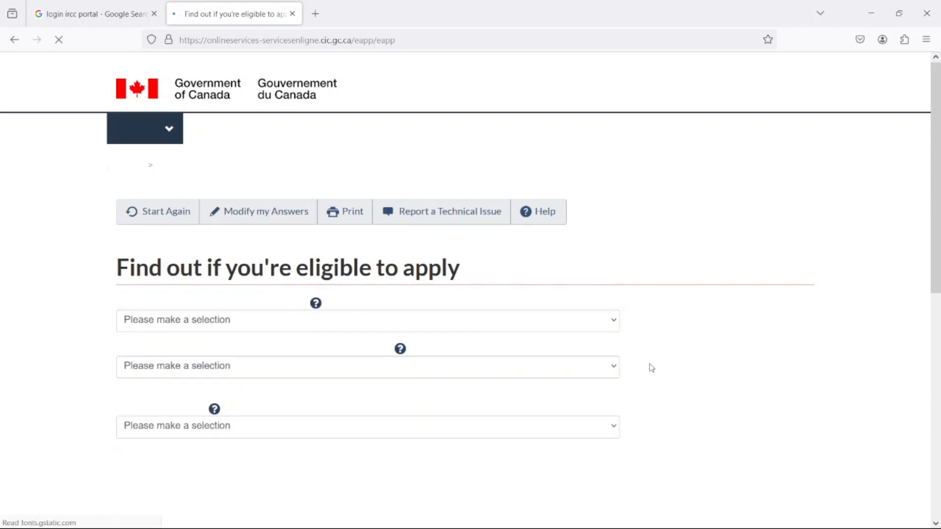
click(507, 327)
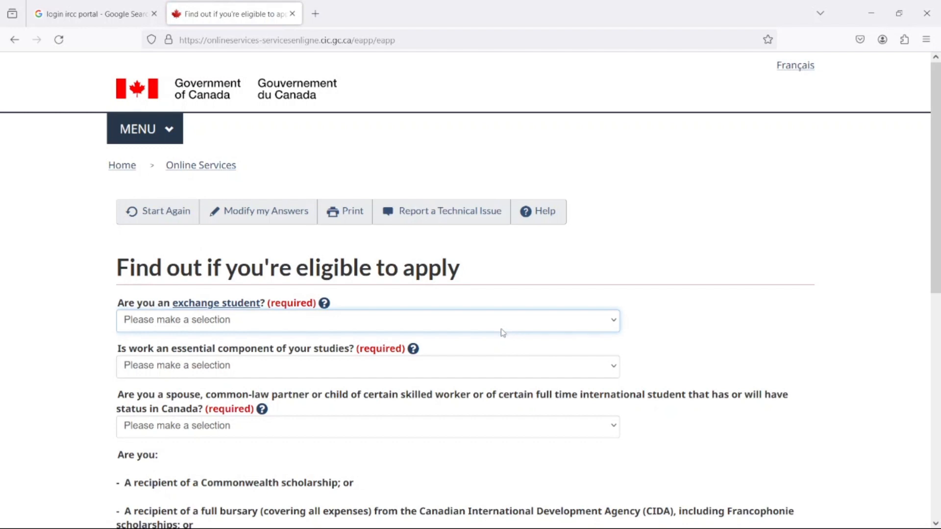
Answer No to the exchange student, essential work, and spouse-or-partner questions.
click(385, 382)
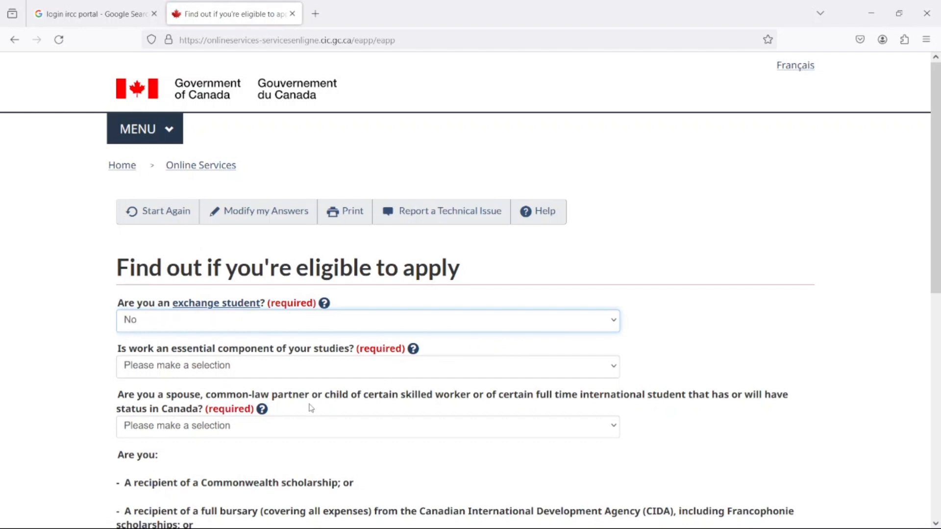
click(291, 372)
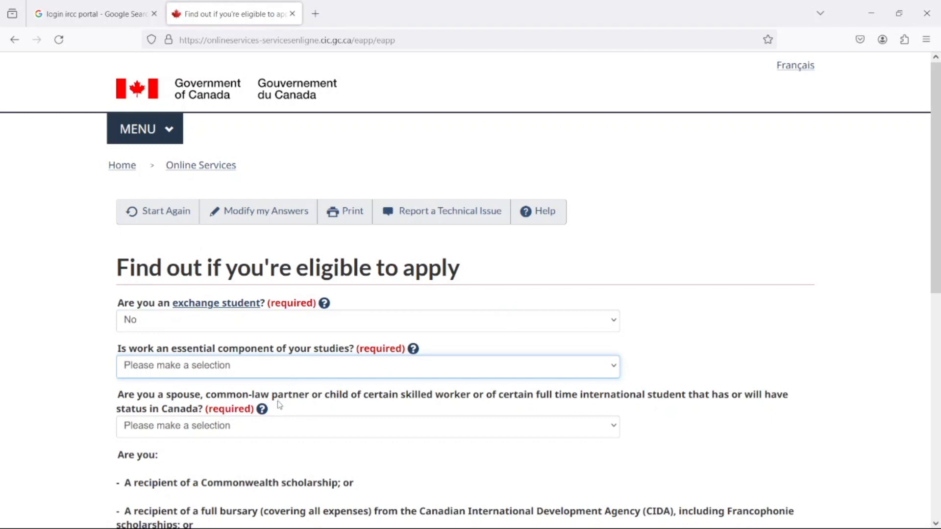
key(n)
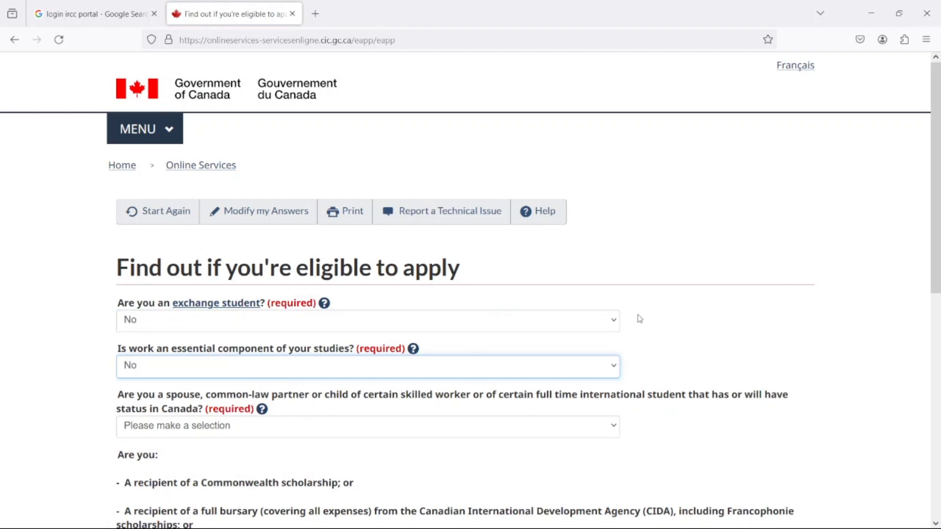
click(726, 326)
scroll(726, 327, down, 2)
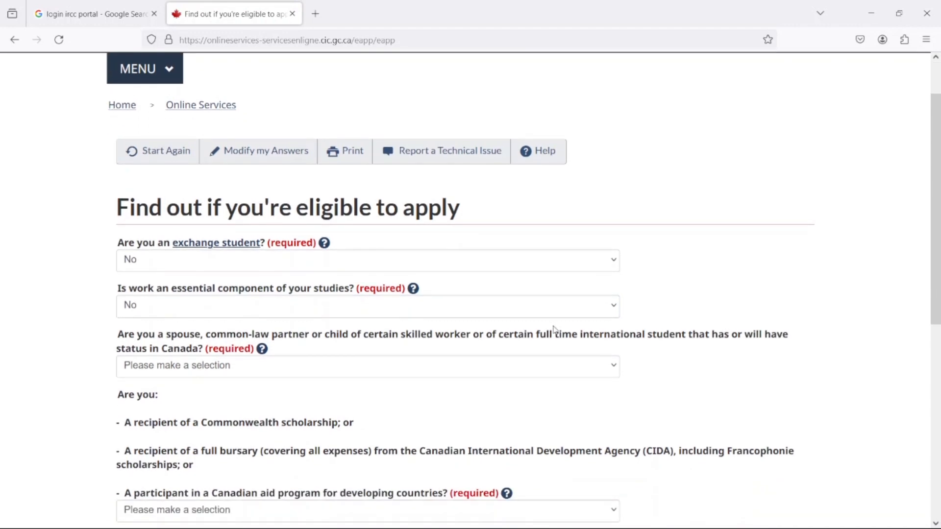
click(543, 365)
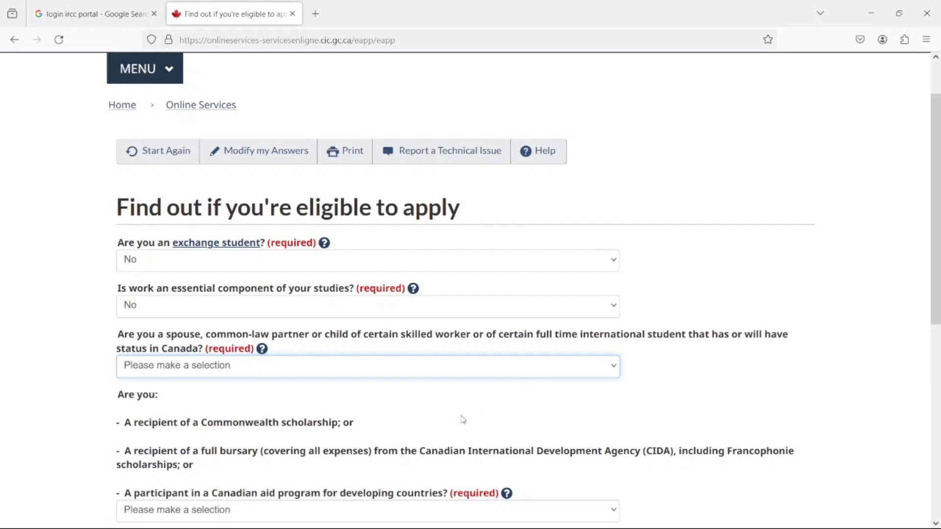
key(n)
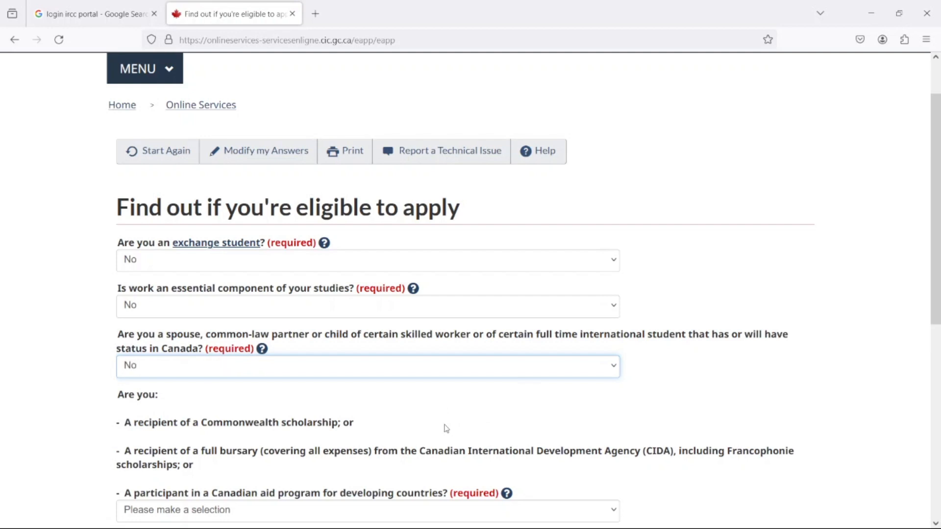
scroll(729, 393, down, 4)
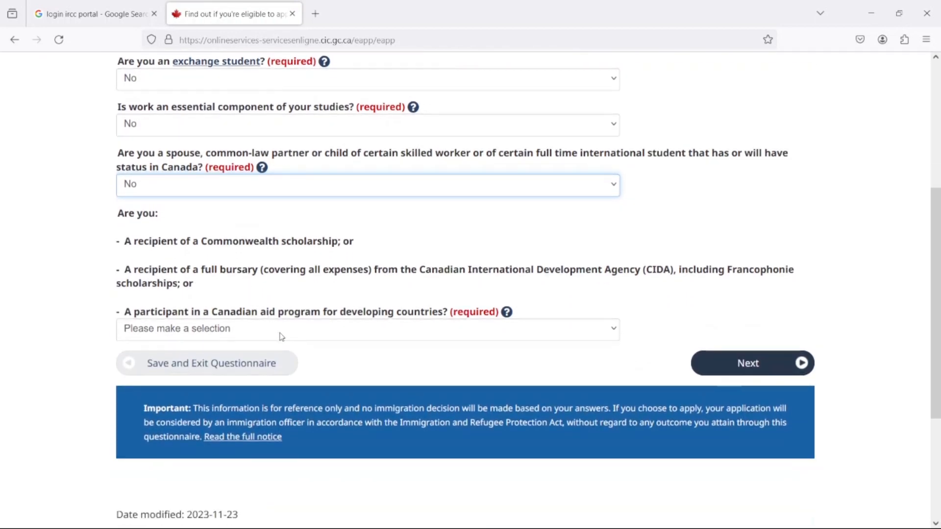
click(281, 336)
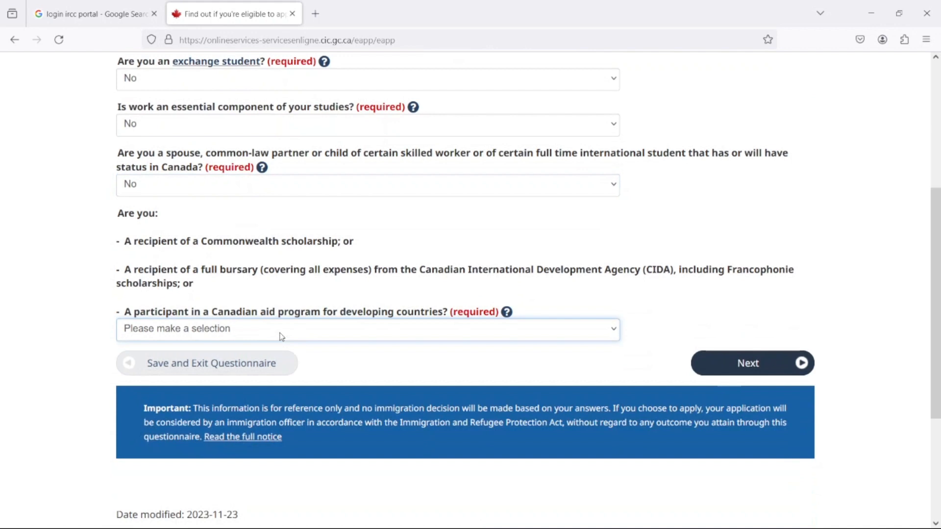
Answer No to the Canadian aid program and accompanying-family questions.
key(n)
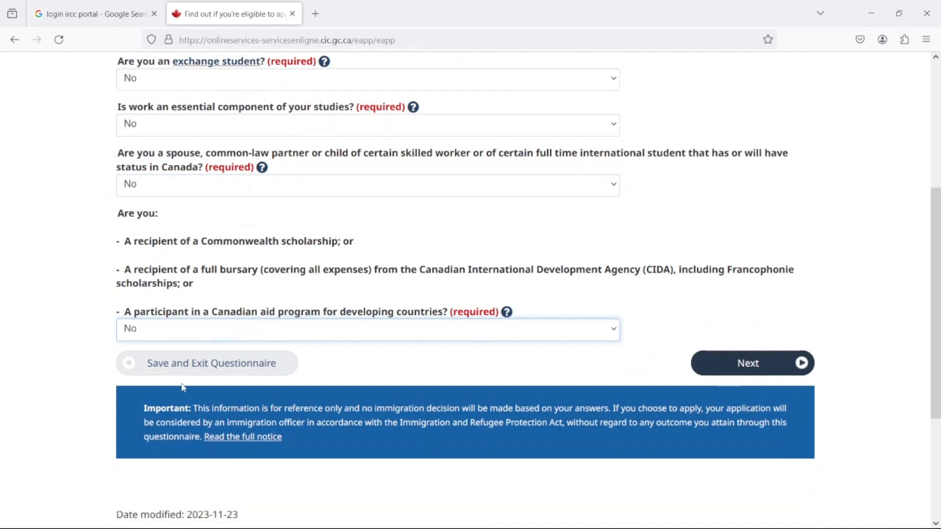
click(717, 361)
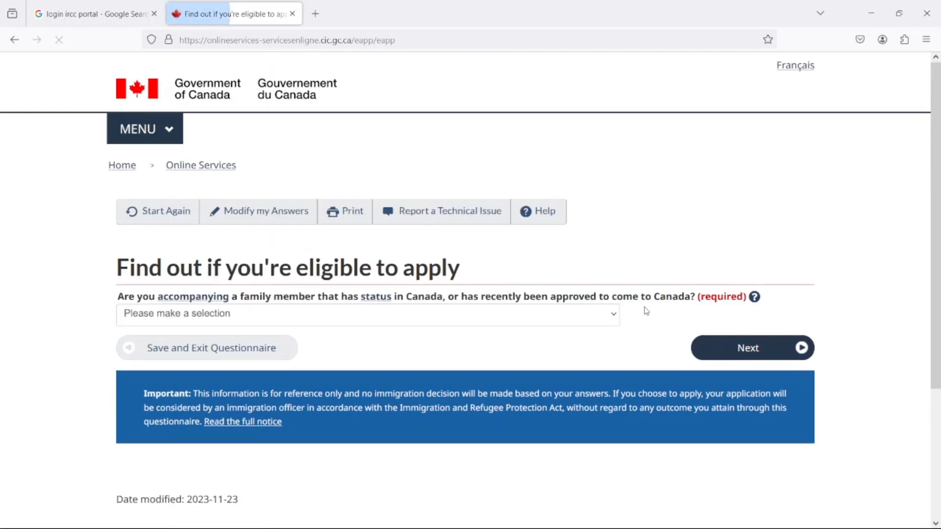
click(482, 318)
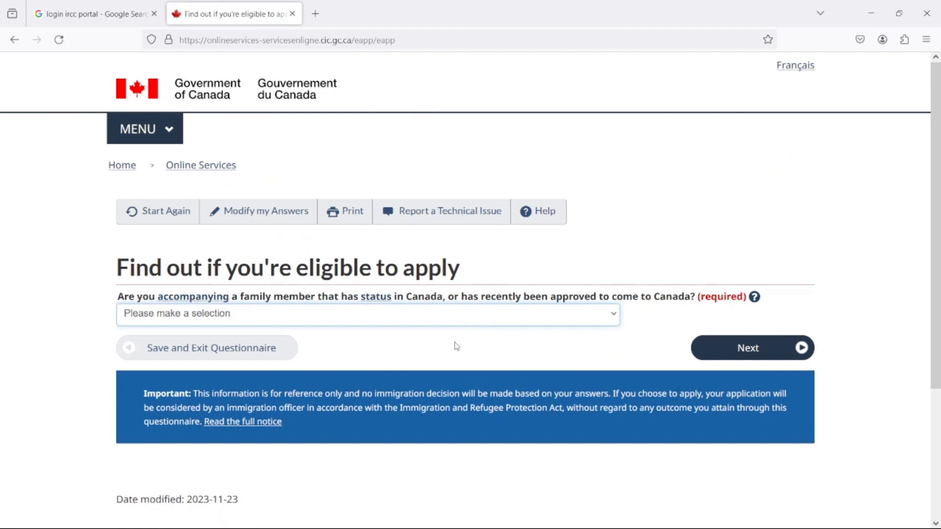
click(446, 375)
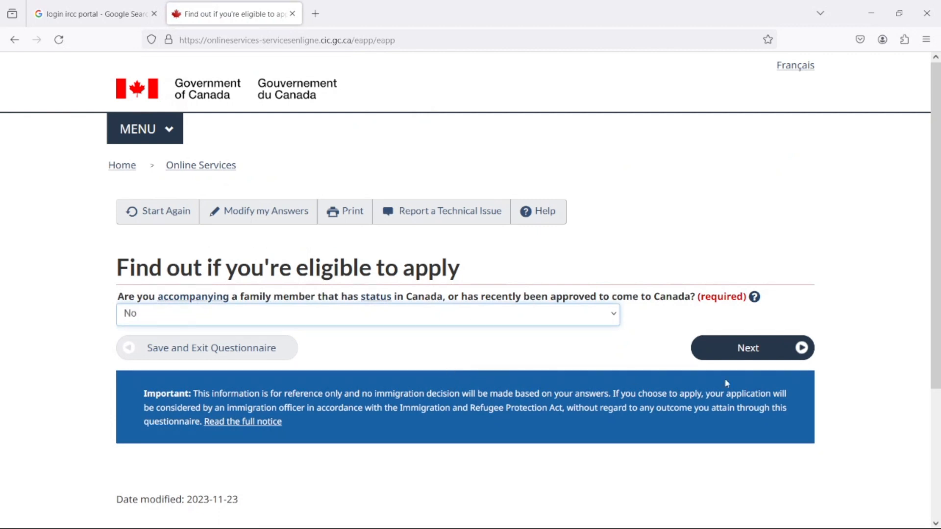
click(749, 349)
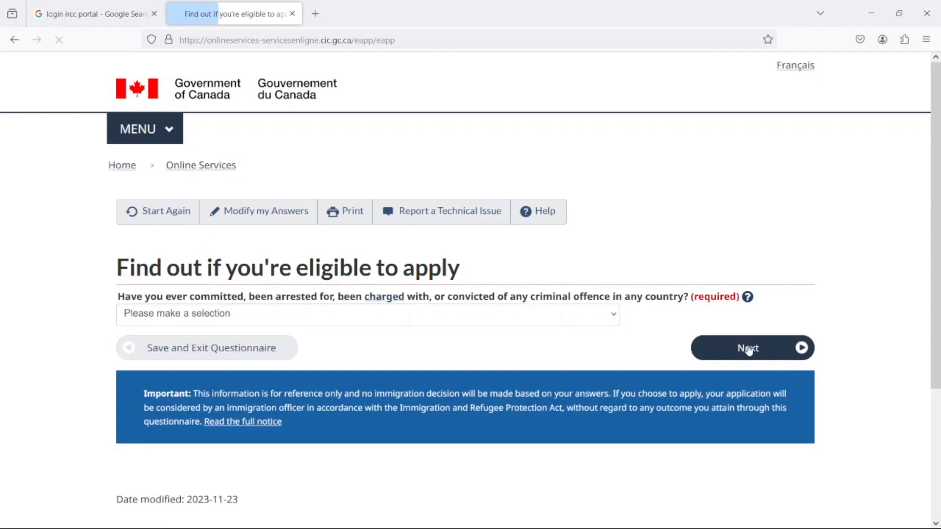
Answer No to the criminal offence question and submit.
click(394, 320)
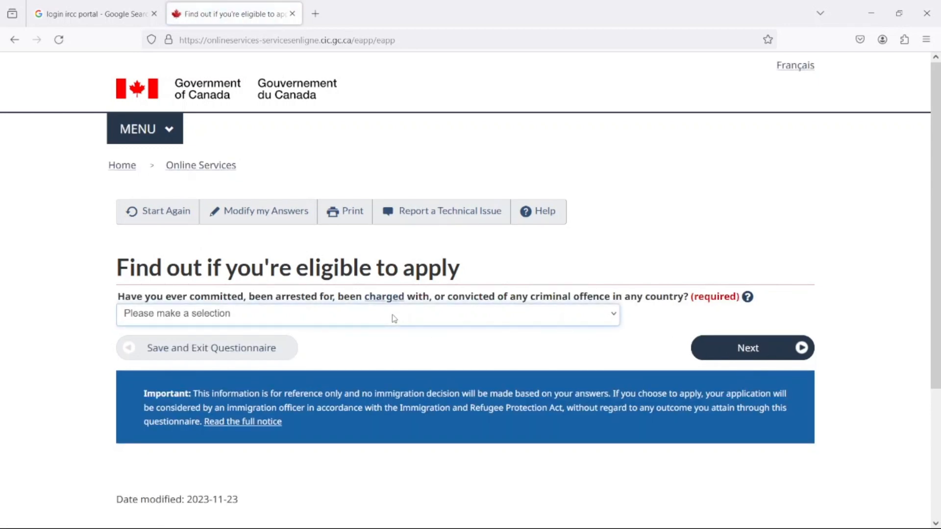
click(331, 374)
click(743, 349)
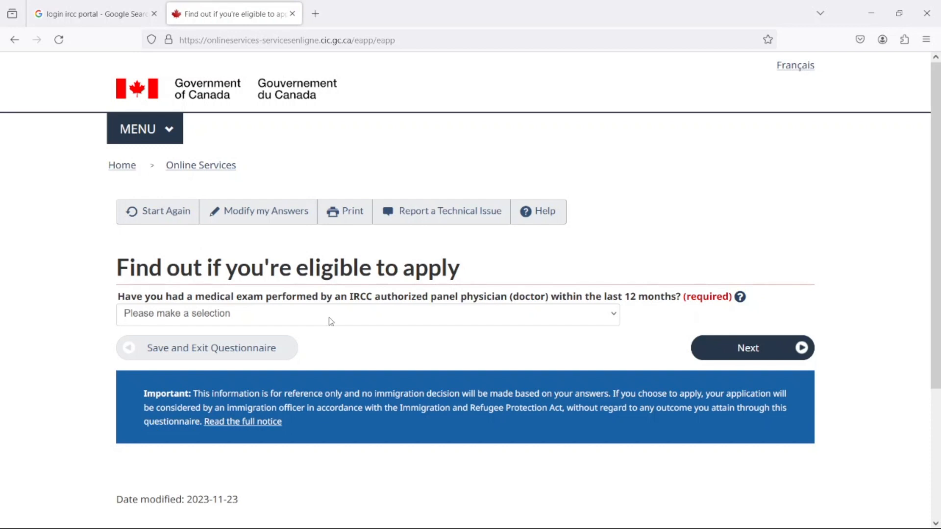
Answer Yes to a recent medical exam and No to applying for a family member.
click(330, 322)
click(291, 357)
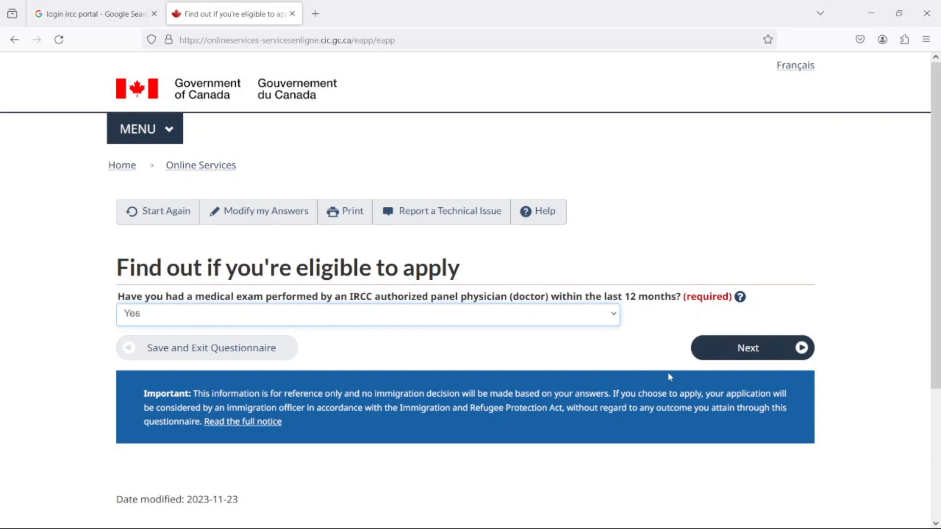
click(749, 352)
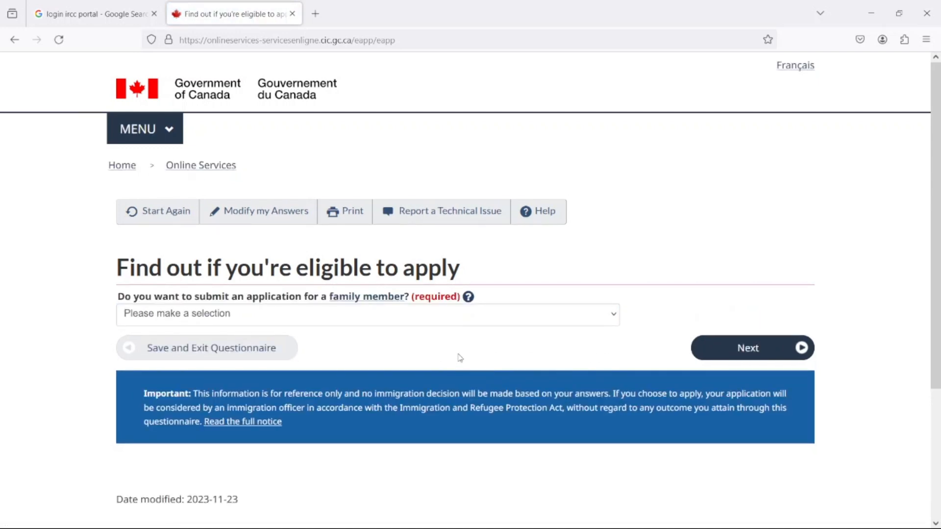
click(399, 318)
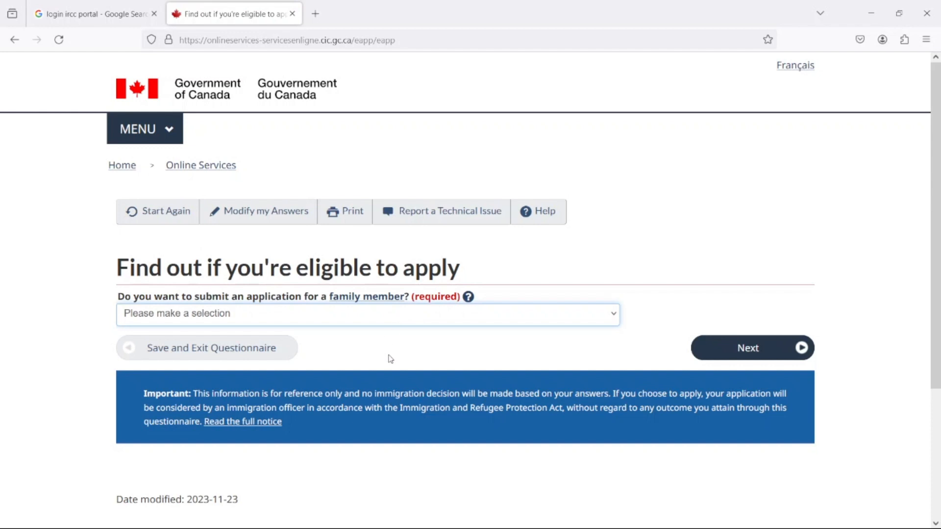
click(359, 378)
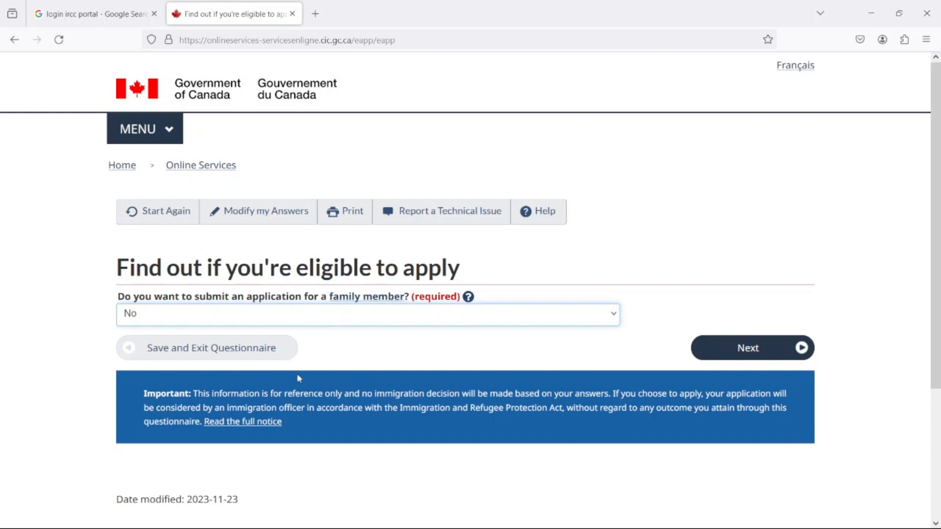
click(725, 352)
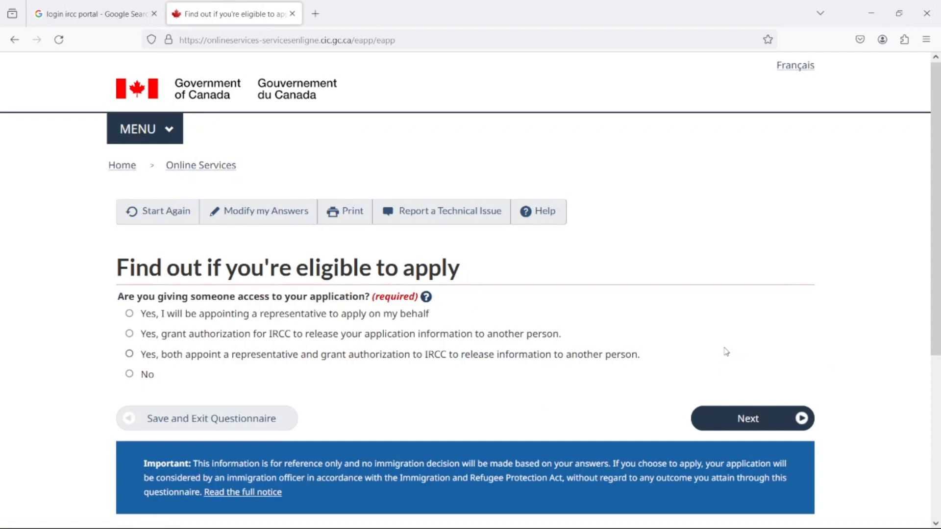
Answer No to giving someone access and No to biometrics in the past 10 years.
click(130, 376)
click(722, 418)
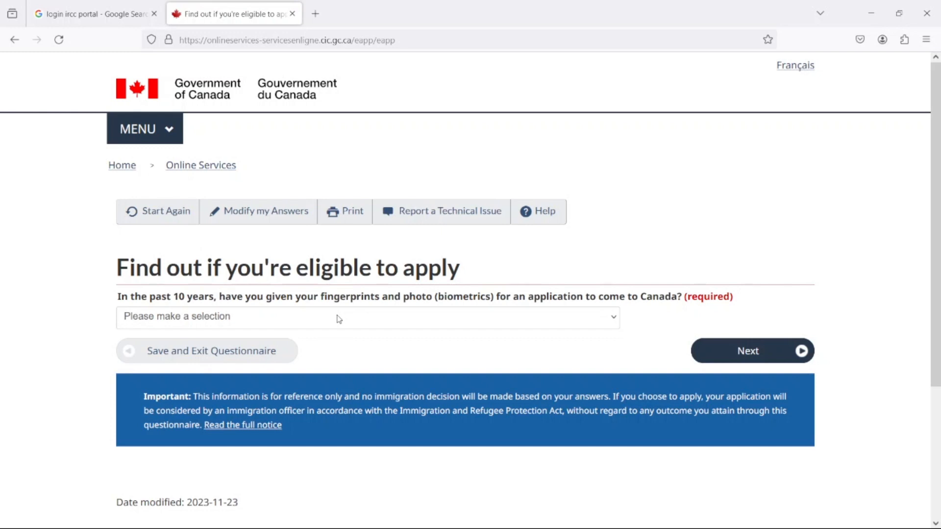
click(339, 322)
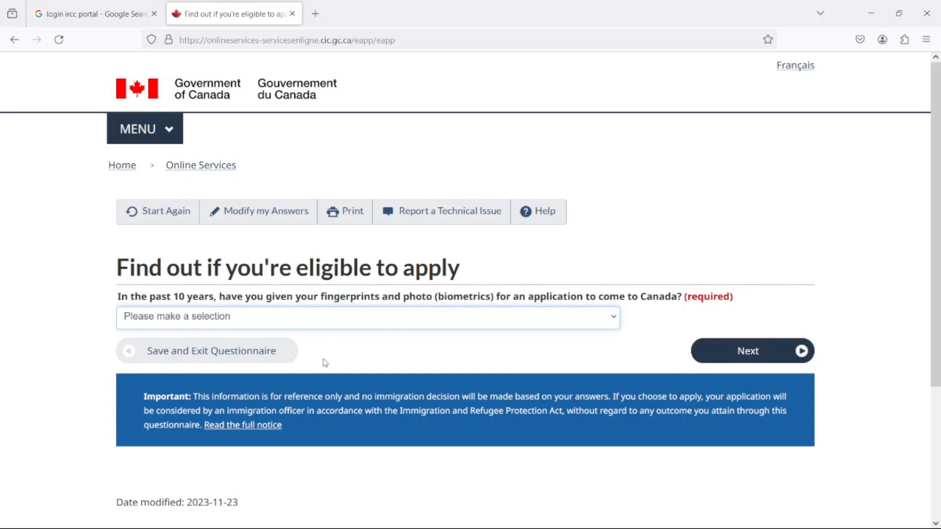
key(n)
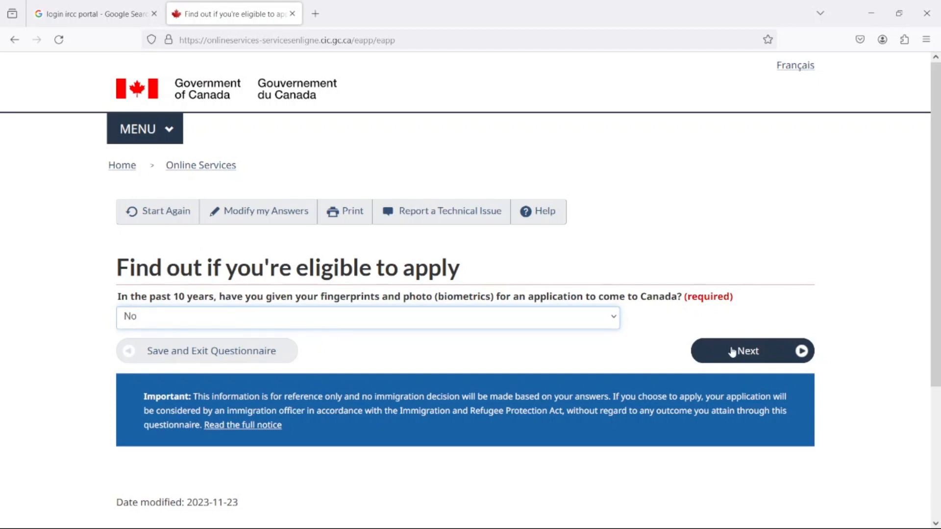
click(743, 351)
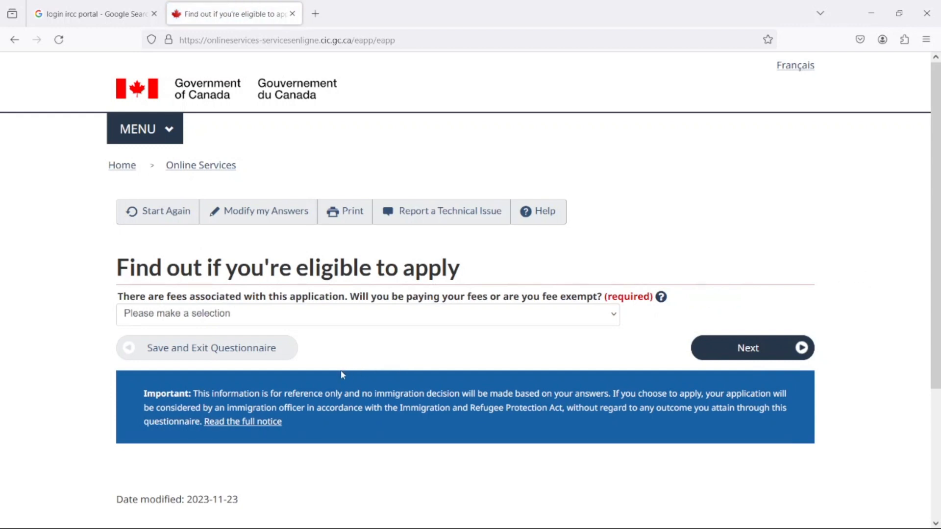
Answer Yes to paying fees, making digital document copies, and paying fees online.
click(343, 322)
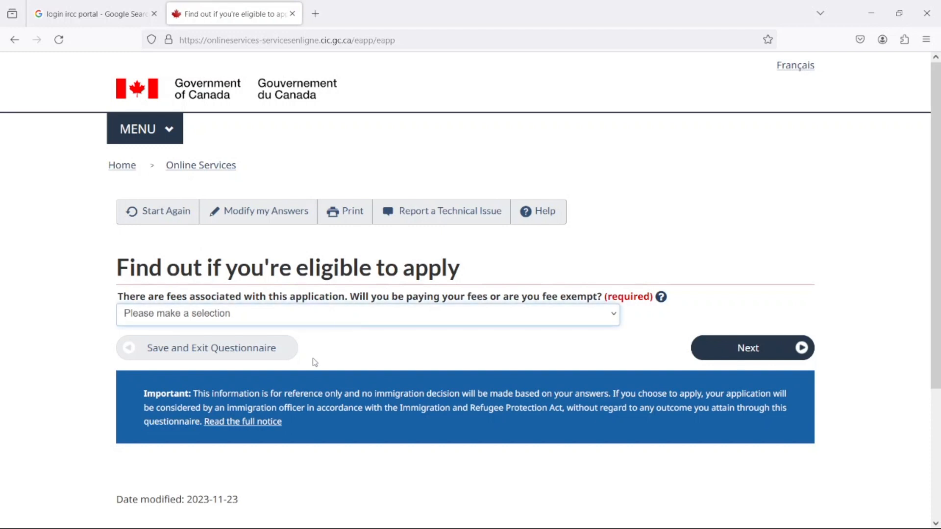
key(Down)
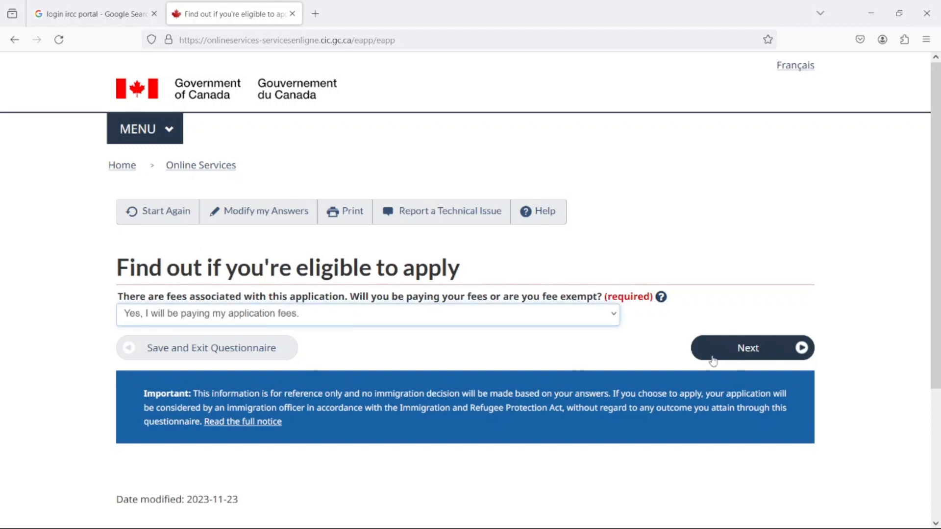
click(707, 345)
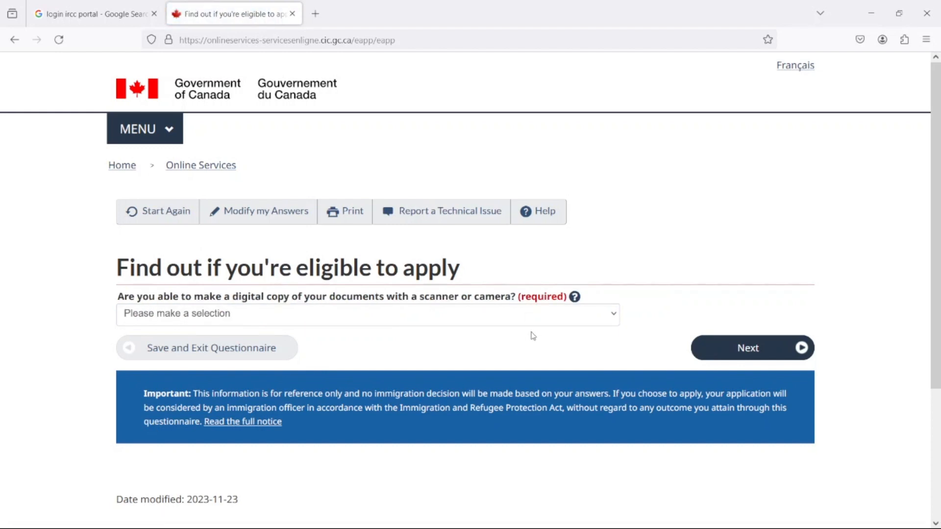
click(430, 319)
key(Down)
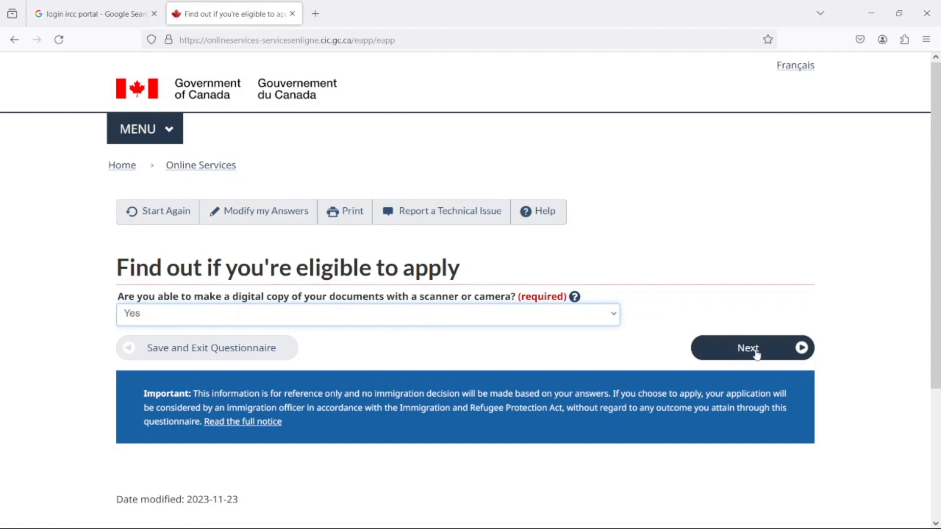
click(751, 351)
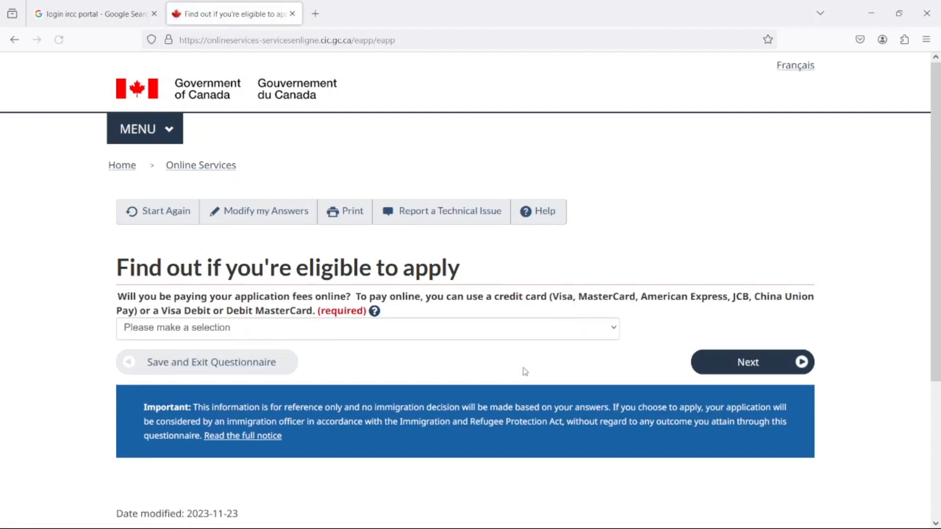
click(472, 336)
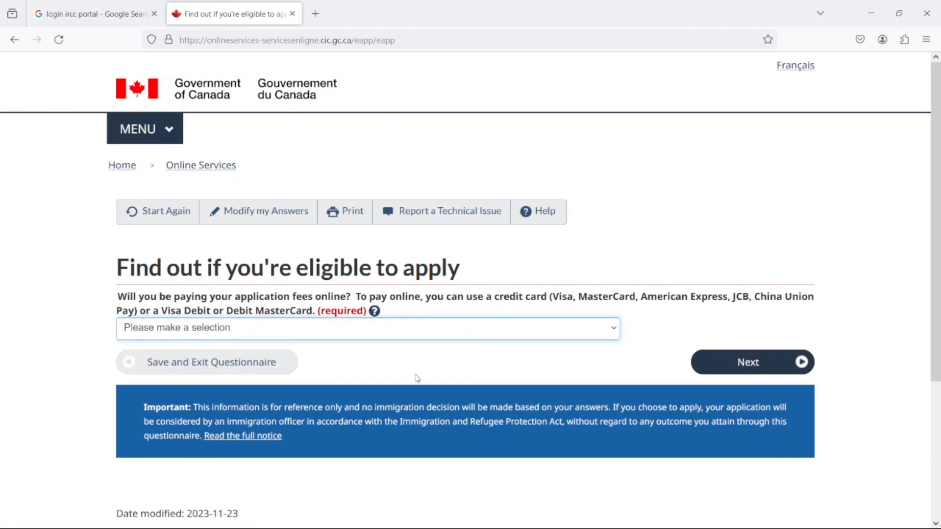
key(Down)
click(734, 367)
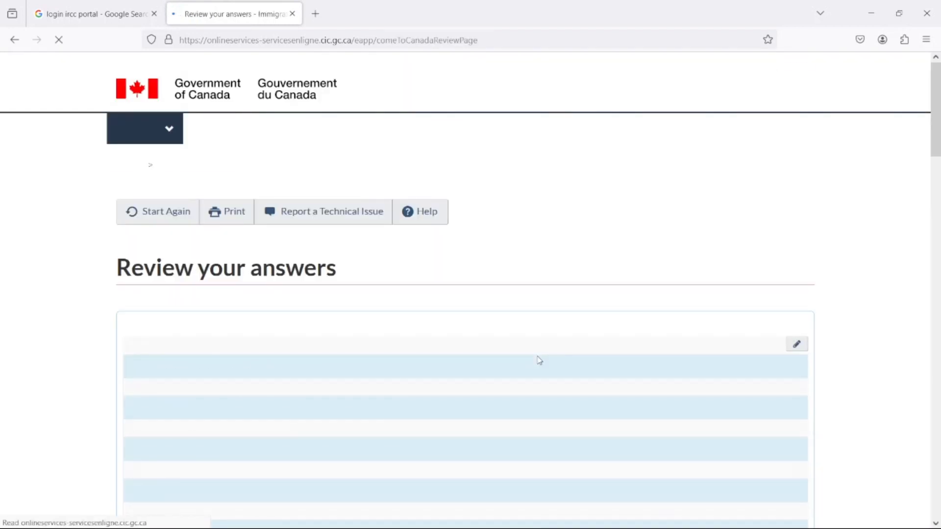
Look over the Review your answers page and continue to submission instructions.
scroll(539, 363, down, 5)
scroll(539, 362, down, 10)
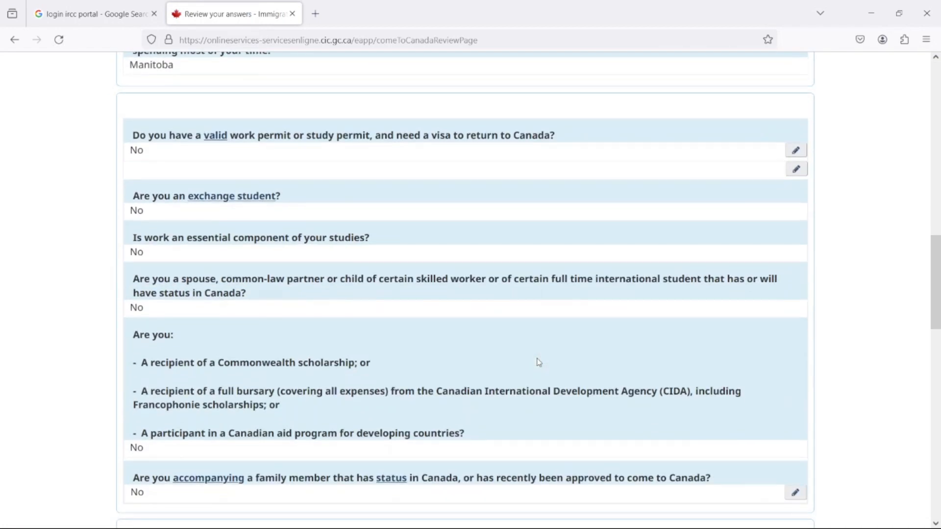
scroll(539, 362, up, 9)
scroll(539, 363, down, 15)
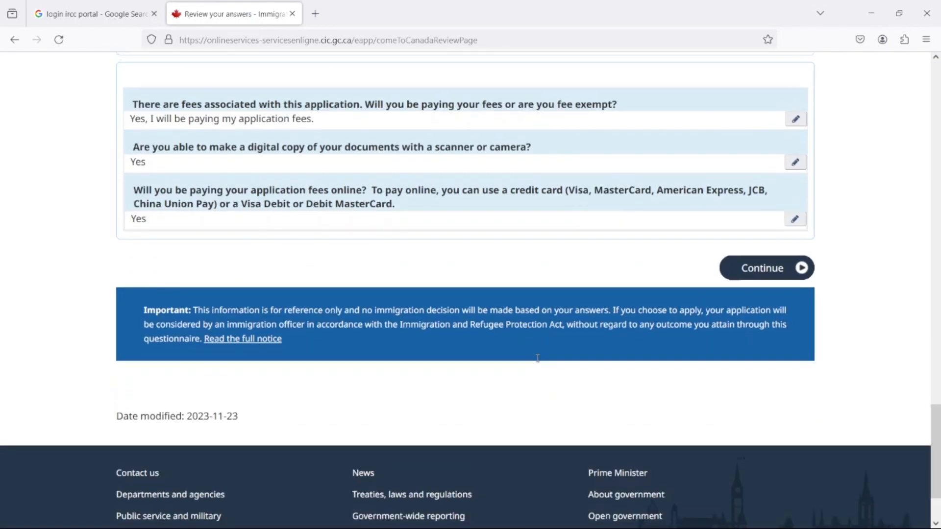
scroll(539, 362, up, 7)
scroll(538, 363, down, 6)
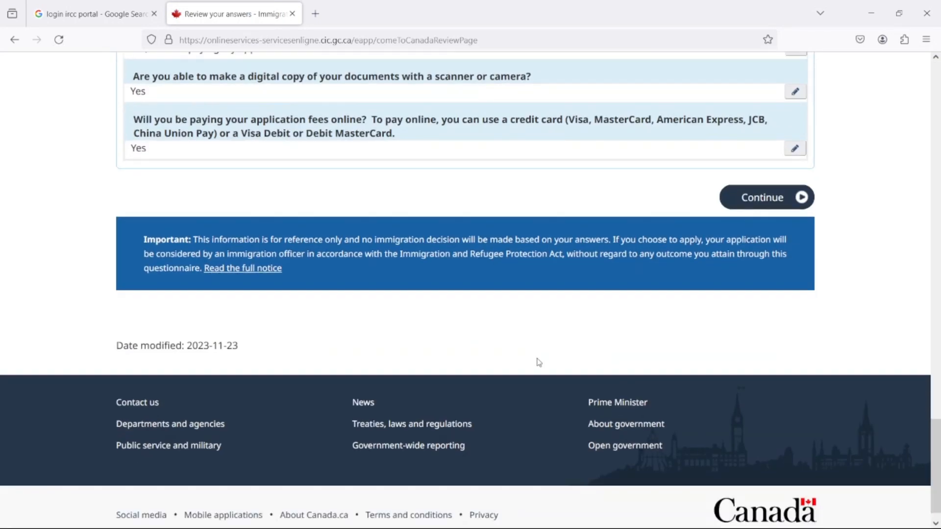
scroll(538, 362, up, 12)
scroll(539, 363, up, 5)
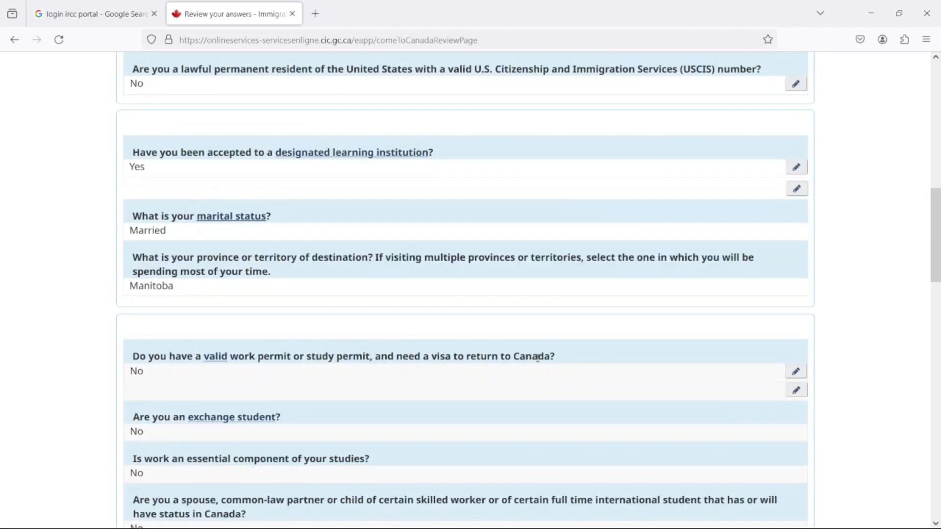
scroll(539, 362, down, 15)
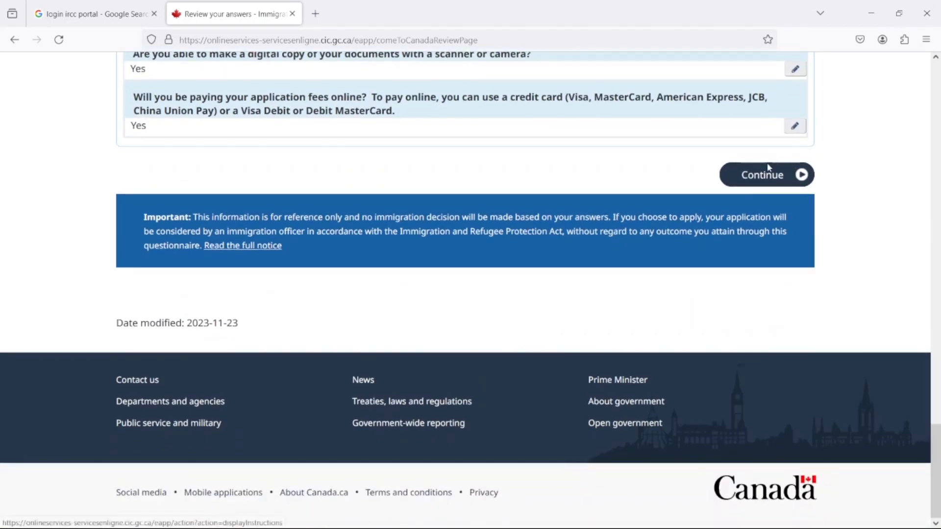
click(768, 169)
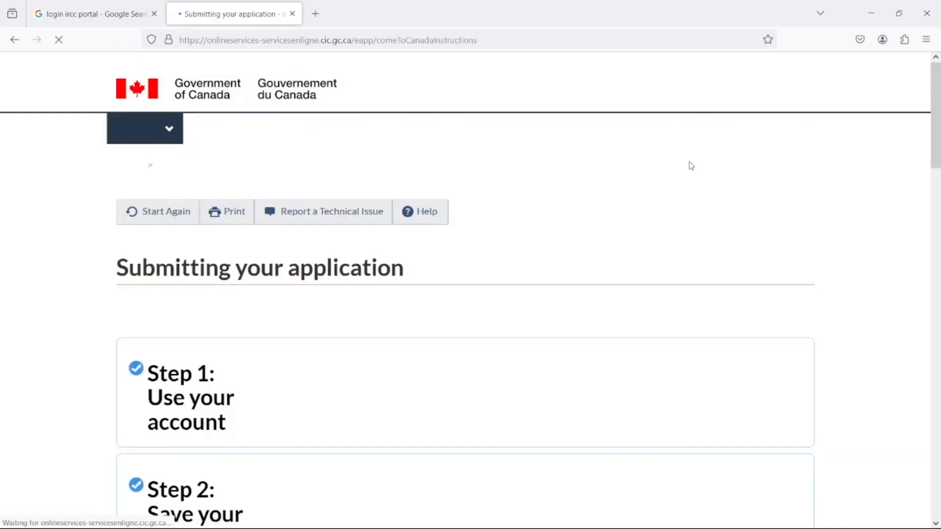
Review Steps 1–4 of the submission process, from using your account to paying fees, and continue to the checklist.
scroll(752, 385, down, 4)
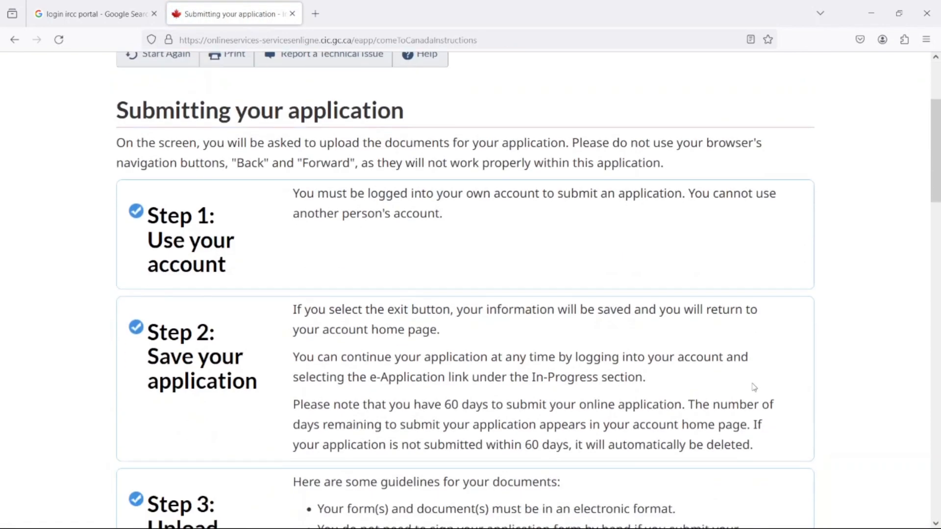
scroll(753, 384, up, 3)
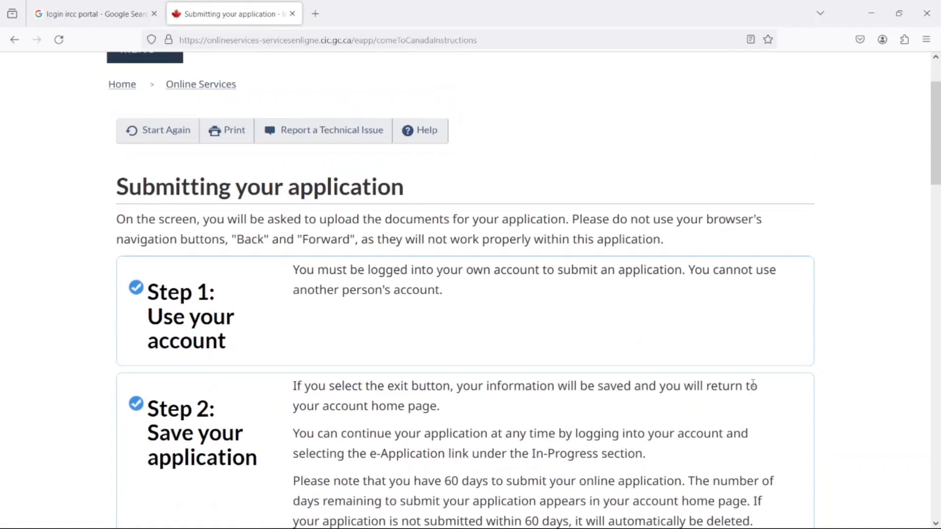
scroll(753, 385, down, 10)
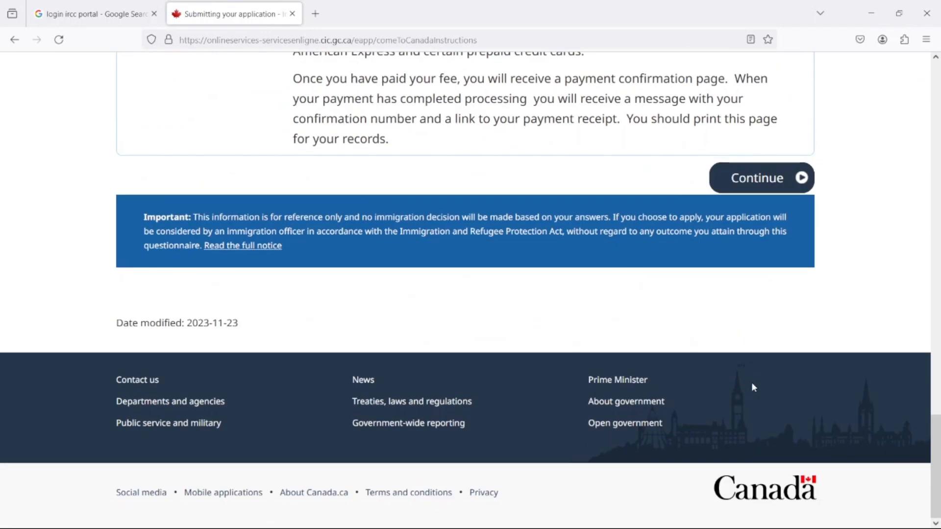
scroll(754, 388, up, 15)
scroll(754, 387, up, 10)
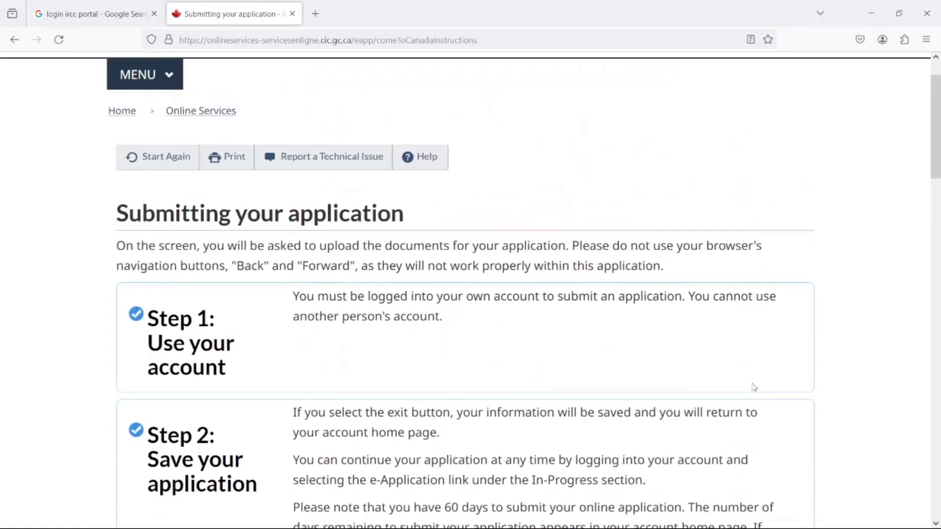
scroll(754, 388, down, 5)
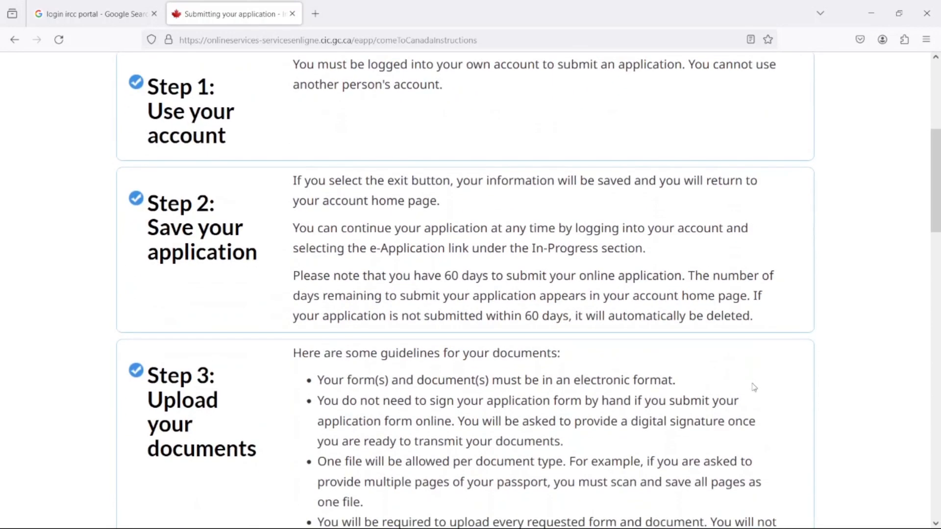
scroll(753, 387, down, 10)
scroll(754, 388, down, 10)
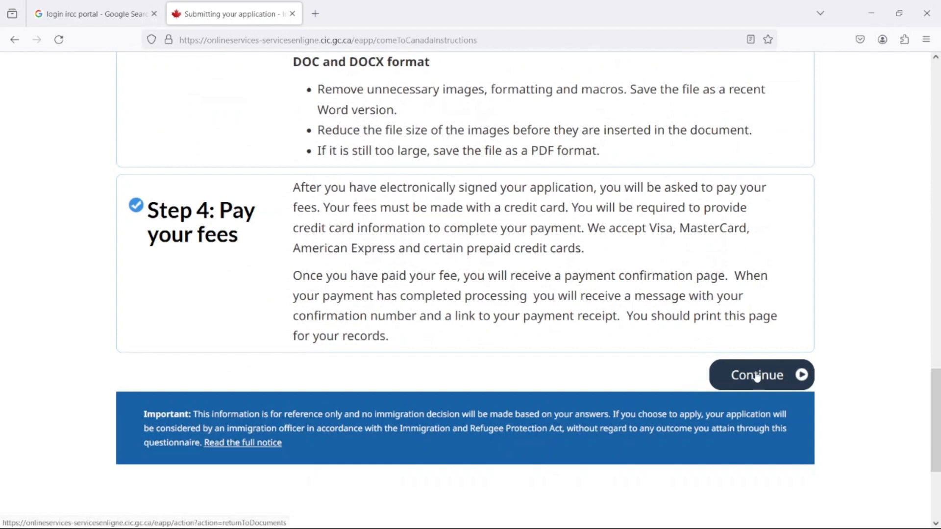
click(757, 376)
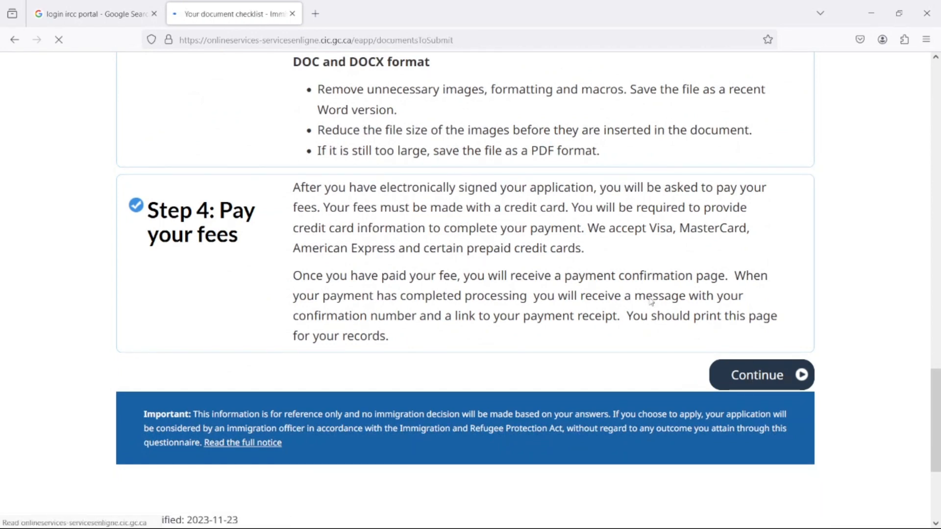
Review the IMM1294 form and six supporting documents listed on the checklist, all marked Not provided.
scroll(651, 302, down, 8)
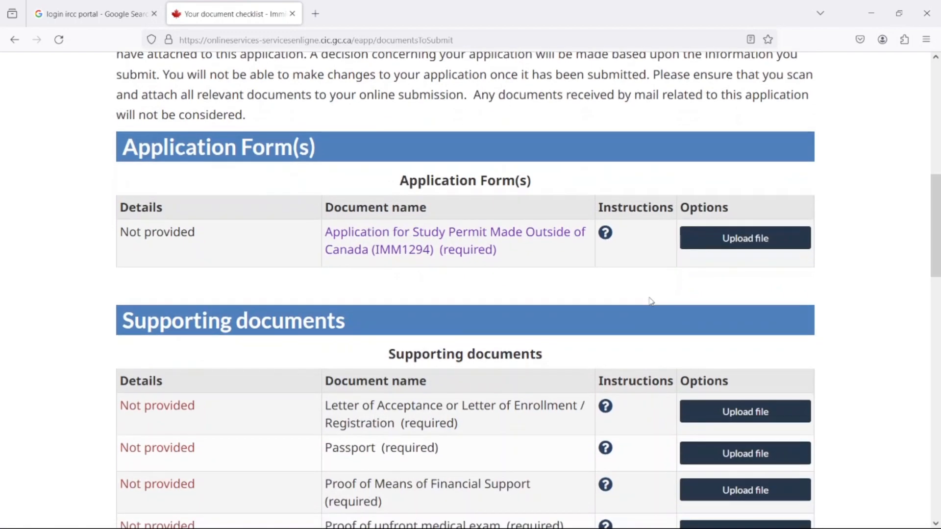
scroll(651, 301, up, 6)
scroll(650, 301, down, 17)
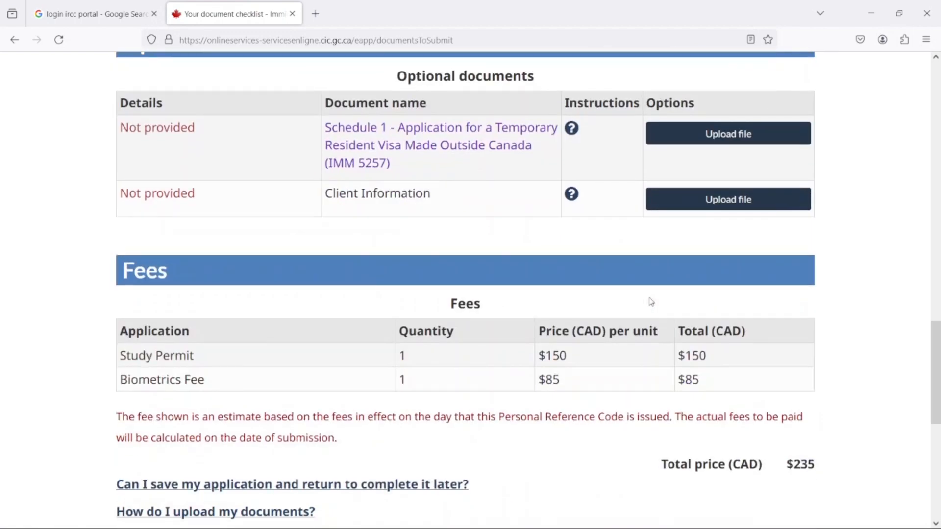
scroll(651, 301, up, 11)
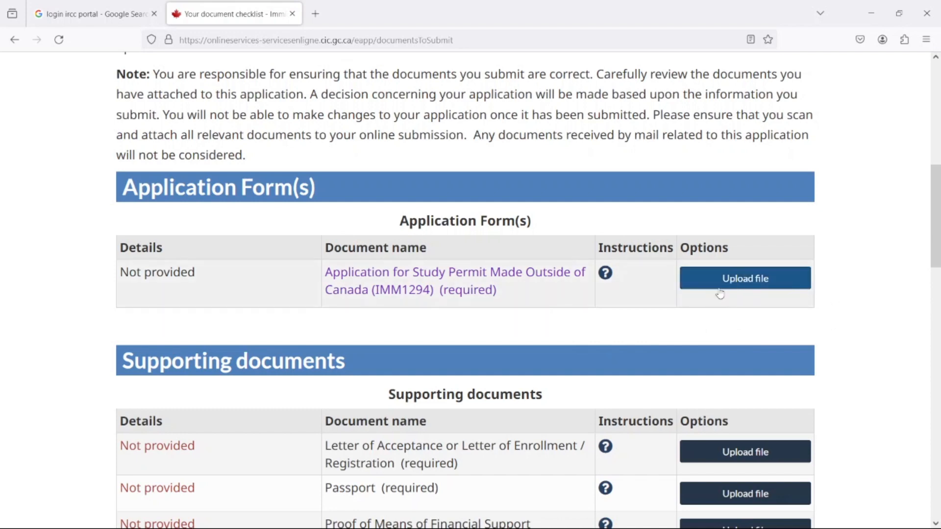
scroll(632, 358, down, 3)
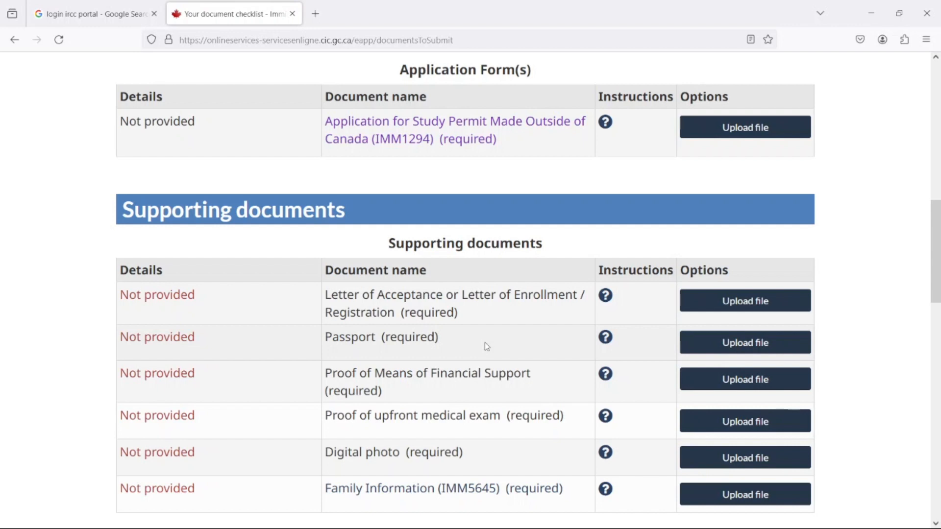
scroll(486, 347, down, 3)
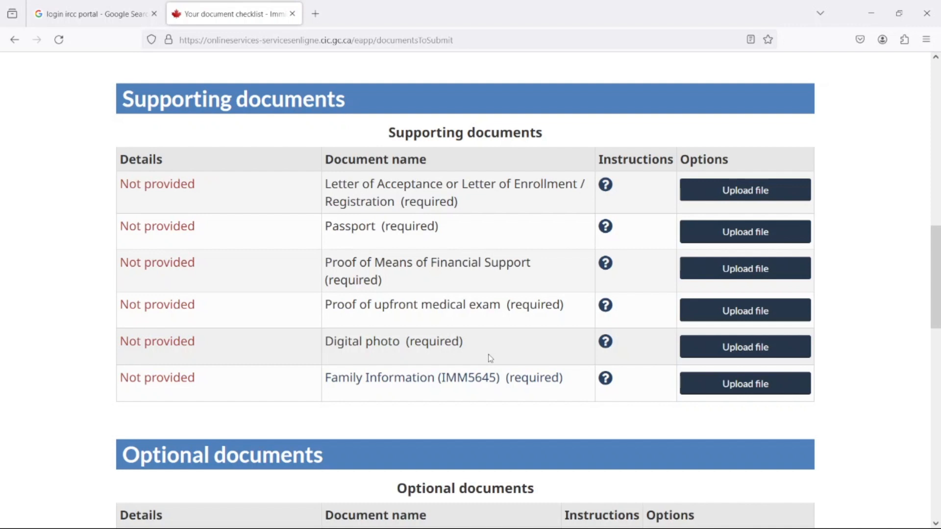
scroll(490, 358, down, 3)
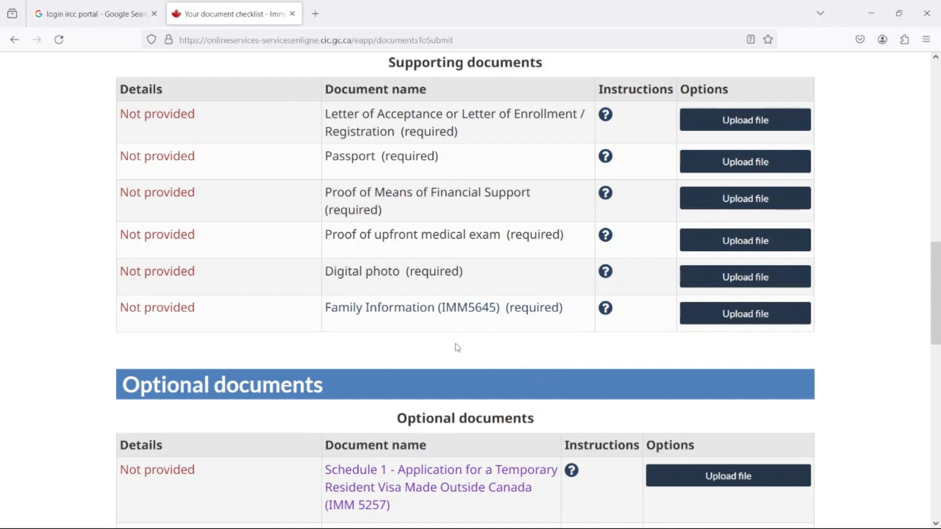
scroll(457, 348, down, 5)
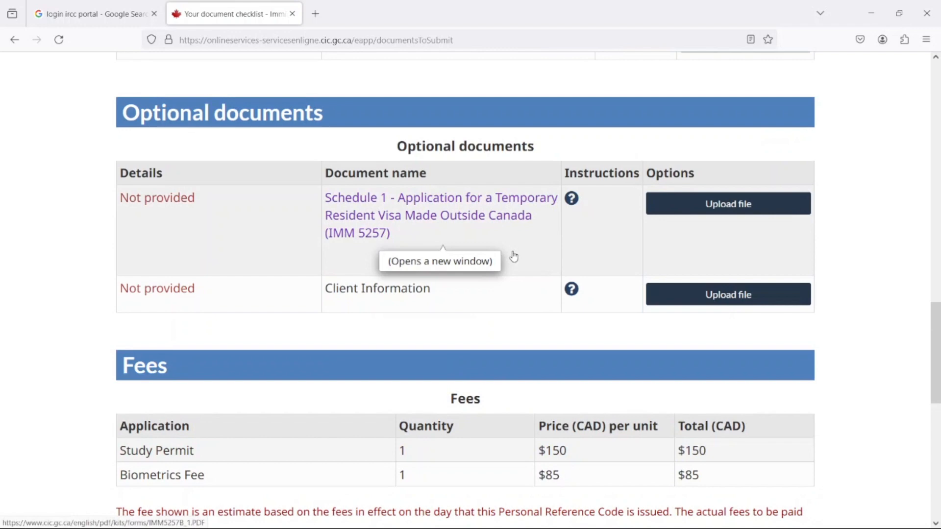
scroll(566, 223, up, 20)
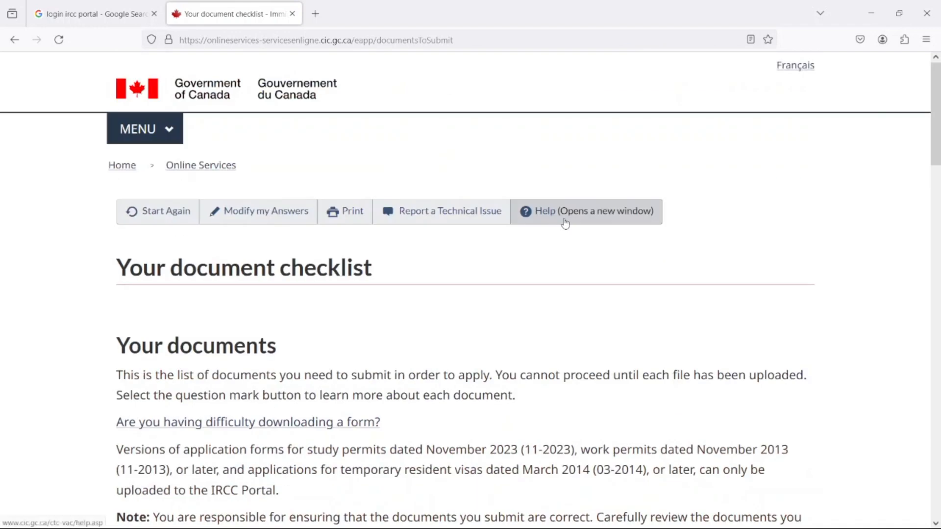
scroll(566, 223, down, 20)
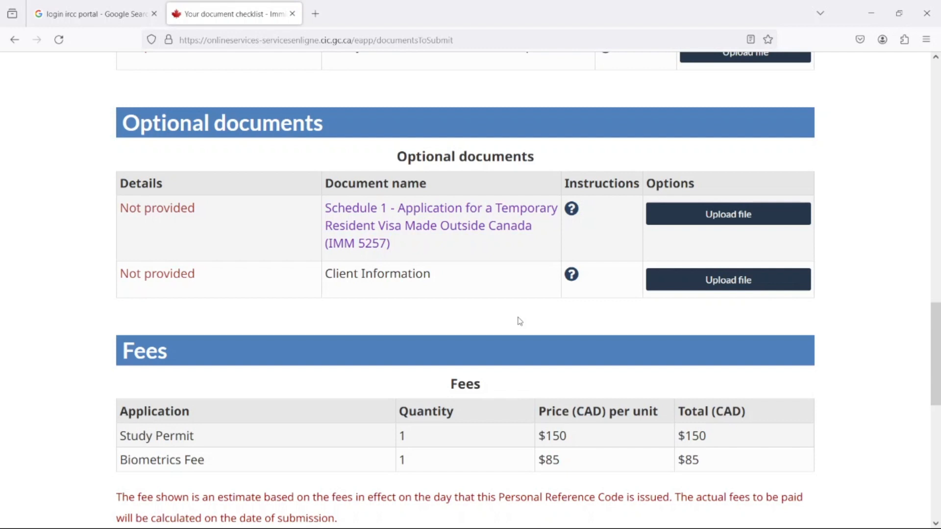
scroll(519, 298, down, 2)
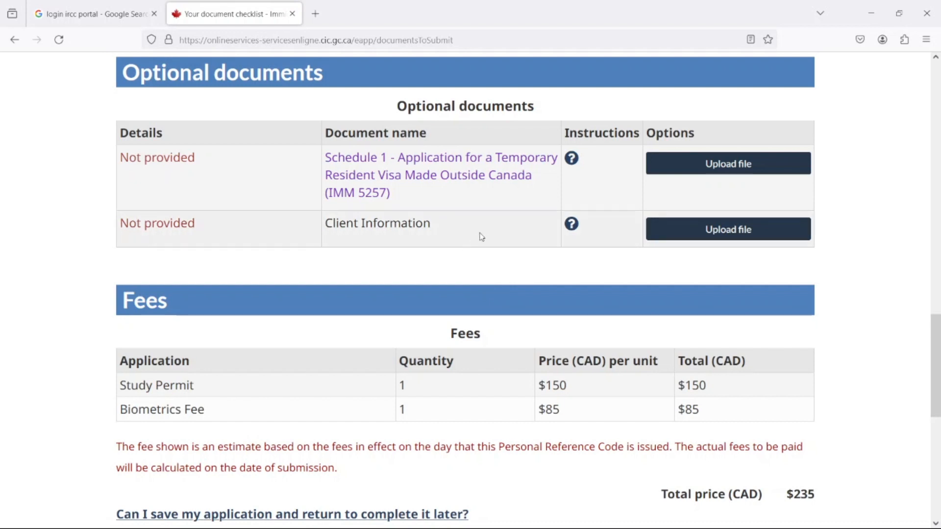
scroll(501, 273, down, 2)
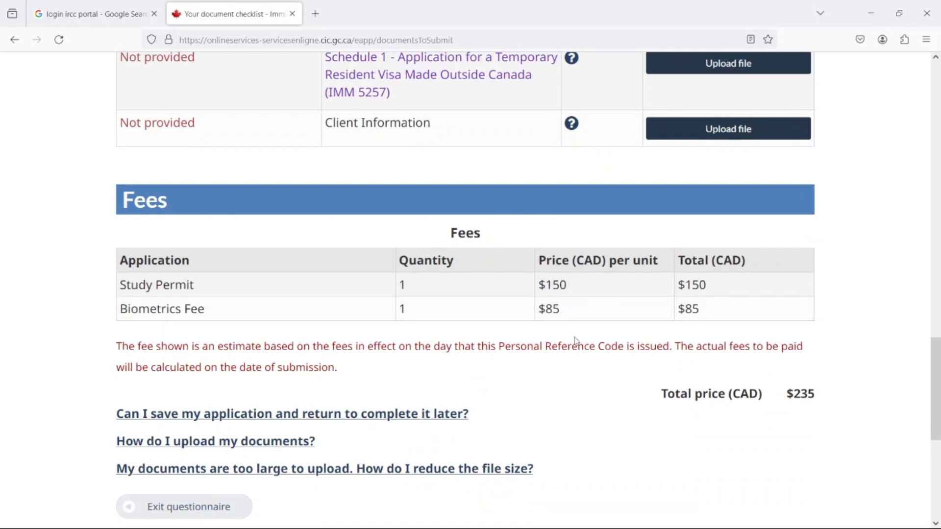
scroll(576, 385, down, 5)
scroll(578, 385, up, 6)
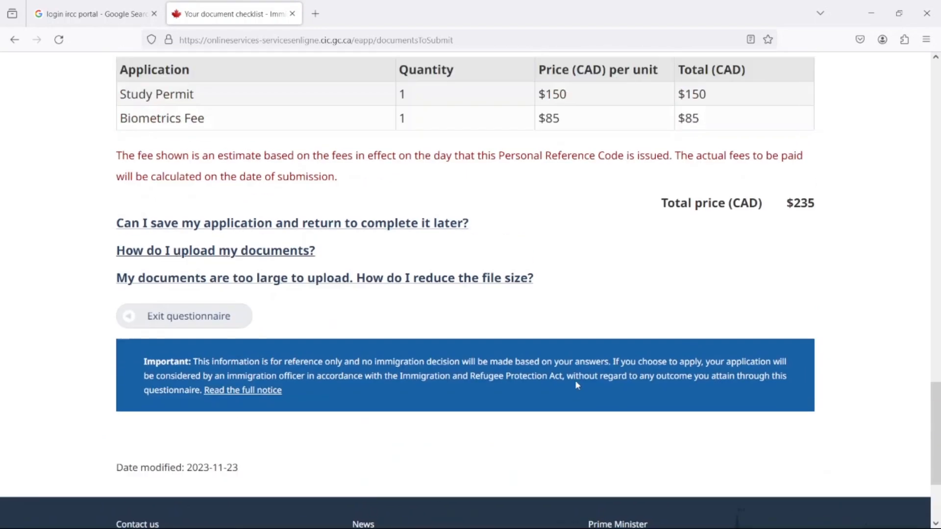
scroll(577, 385, down, 2)
scroll(577, 385, down, 4)
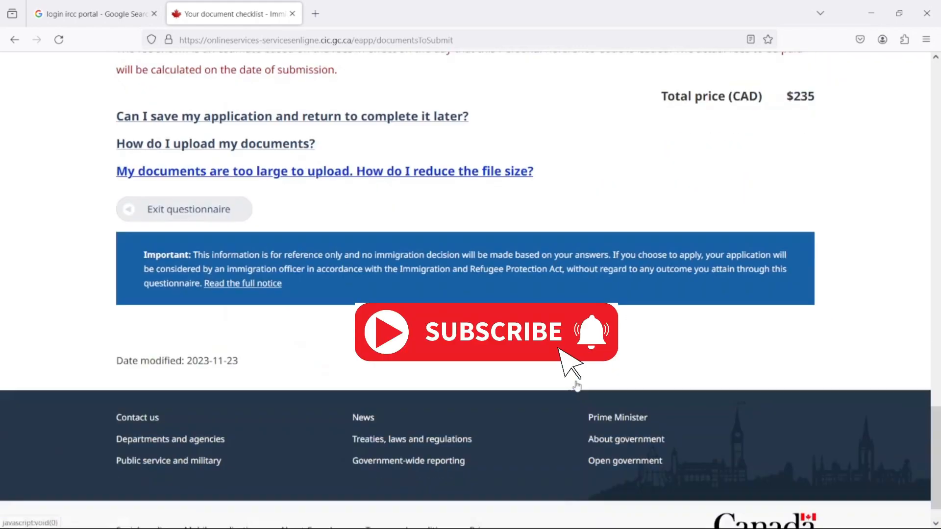